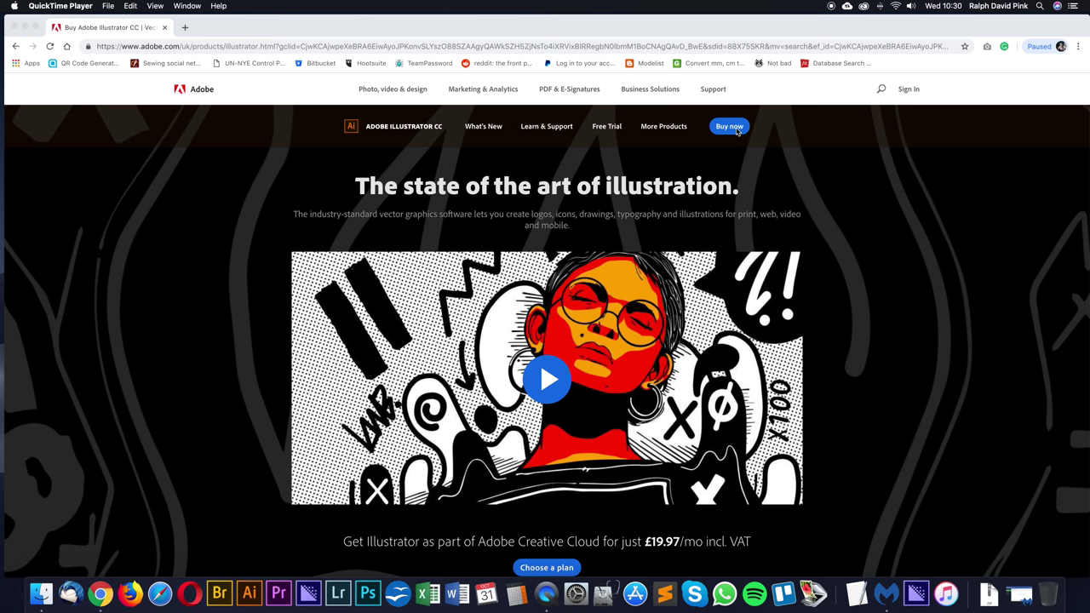
# Step: Confirm Illustrator CC is listed in the Creative Cloud Apps panel, then dismiss it to the desktop
pyautogui.click(23, 27)
pyautogui.click(864, 6)
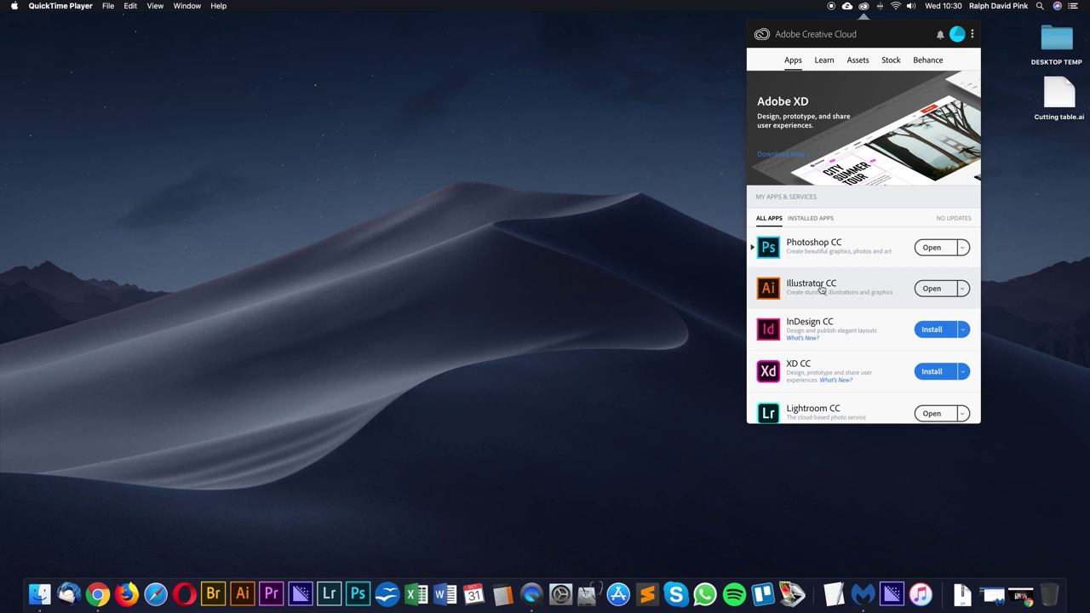
pyautogui.scroll(-5, 805, 268)
pyautogui.scroll(5, 819, 289)
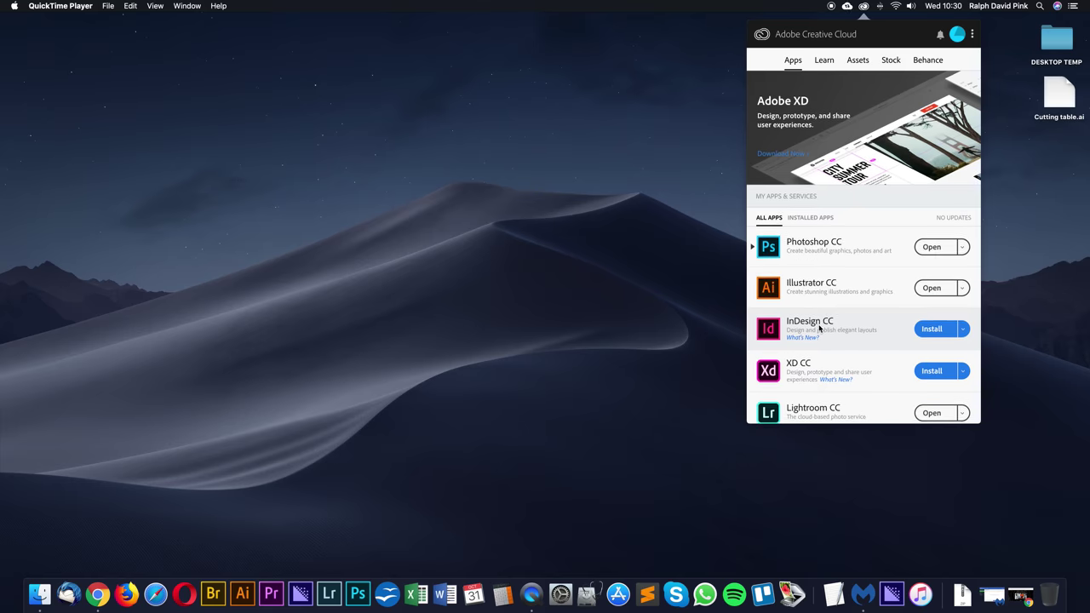
pyautogui.scroll(-10, 805, 272)
pyautogui.scroll(4, 819, 329)
pyautogui.scroll(8, 818, 330)
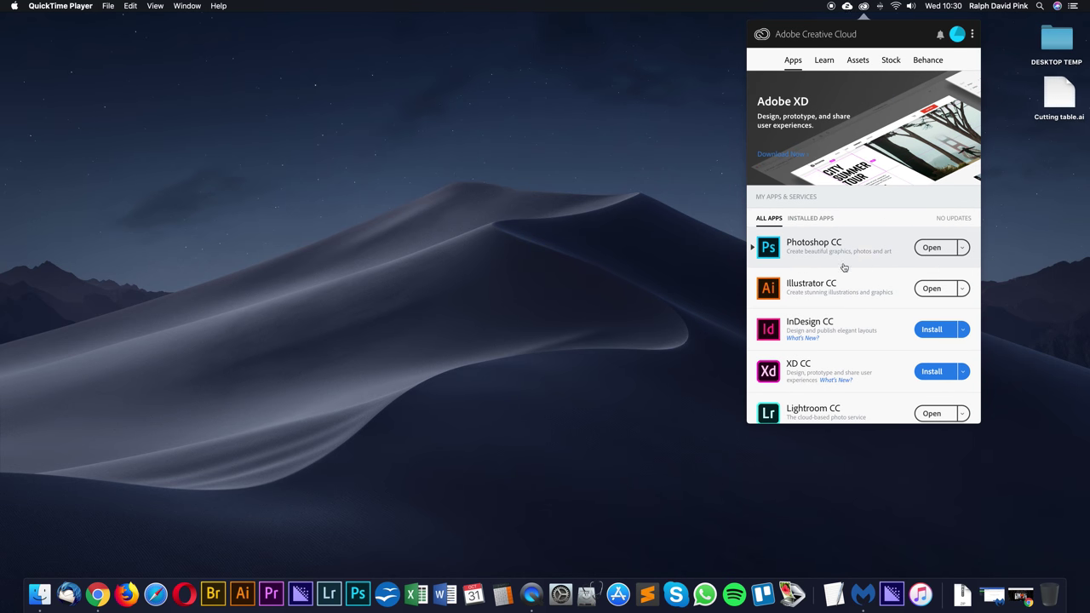
pyautogui.scroll(-3, 930, 322)
pyautogui.scroll(3, 930, 321)
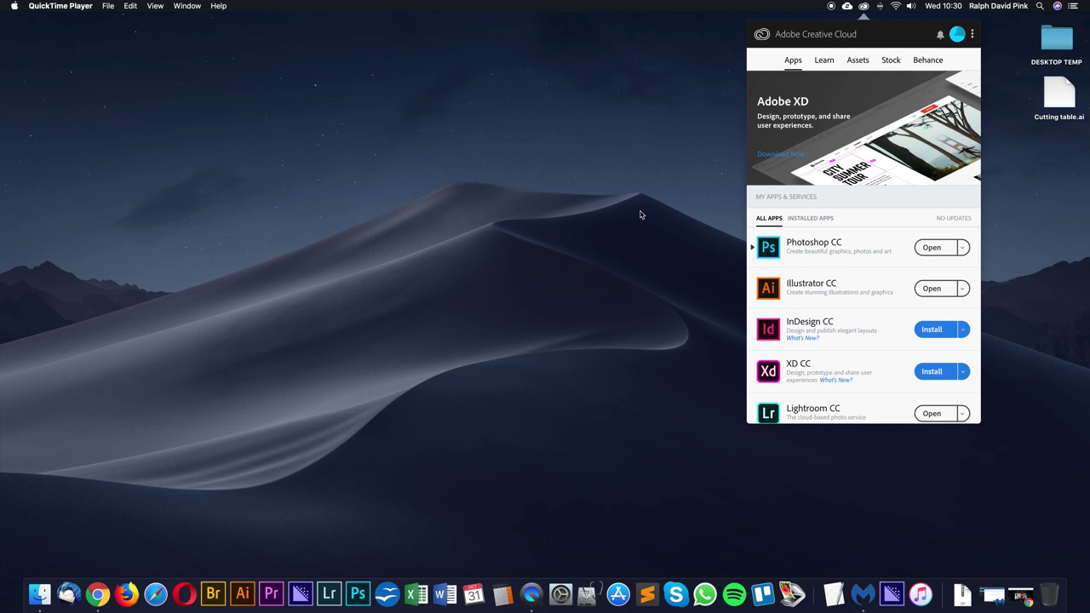
pyautogui.click(554, 230)
pyautogui.click(553, 230)
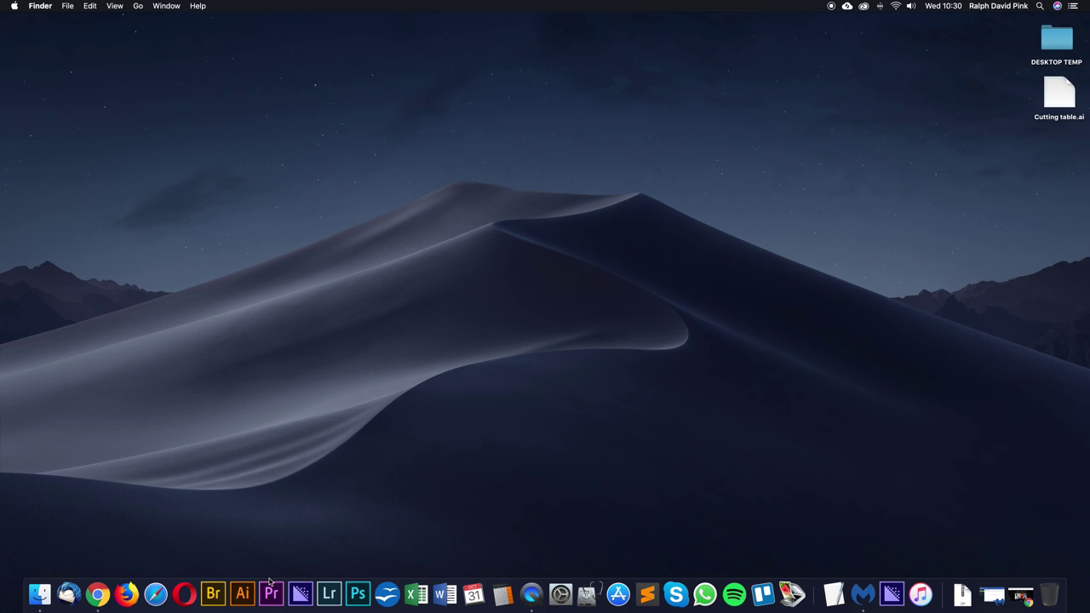
# Step: Launch Illustrator and create a blank A4 document in centimetres, Untitled-1
pyautogui.click(242, 595)
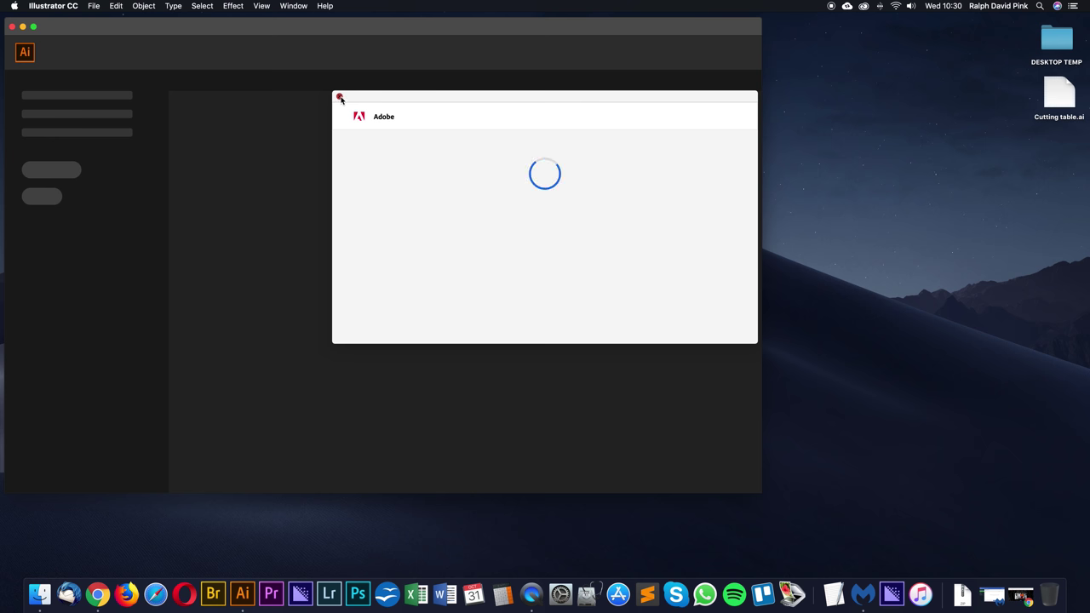
pyautogui.click(339, 99)
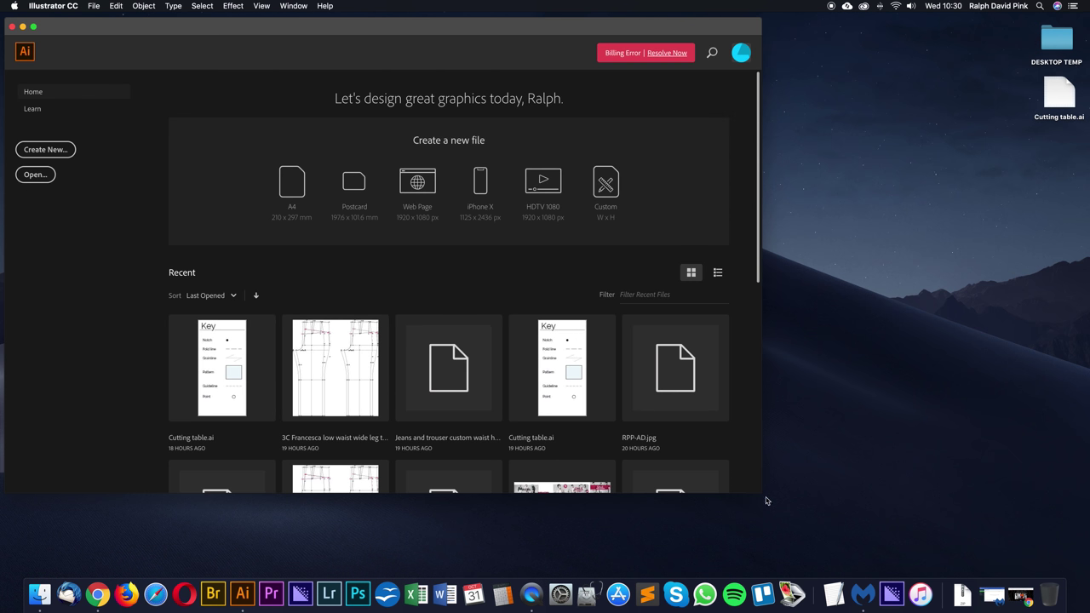
pyautogui.moveTo(761, 493); pyautogui.dragTo(986, 559)
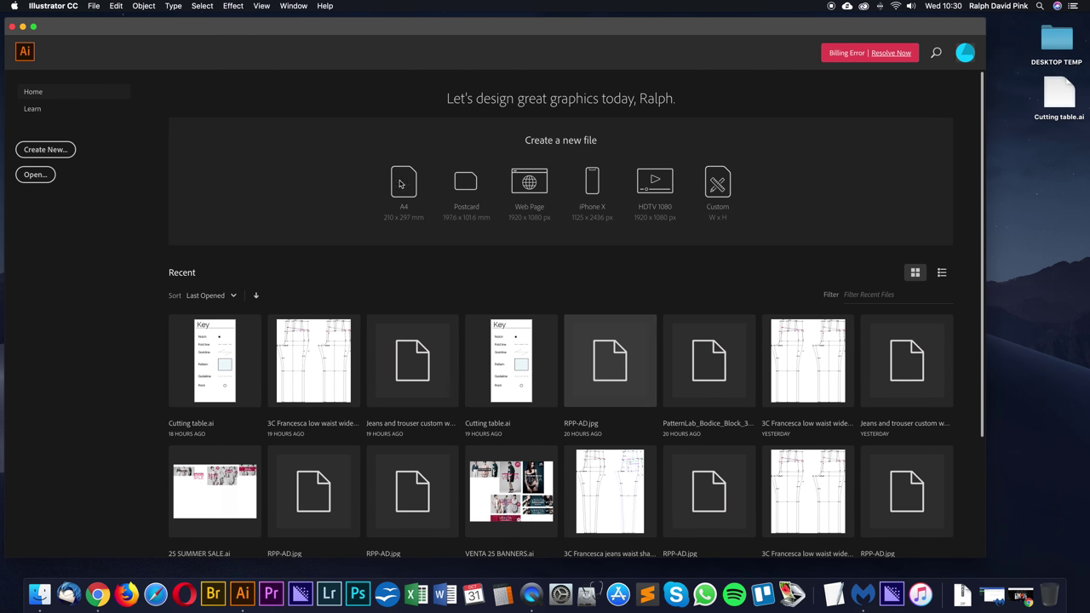
pyautogui.click(51, 152)
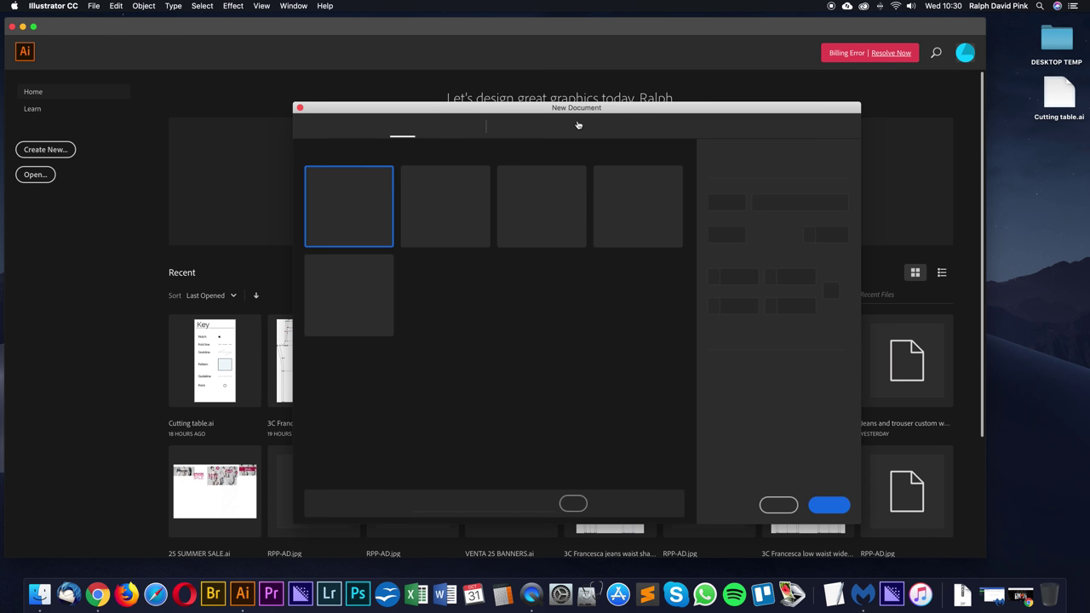
pyautogui.moveTo(606, 110); pyautogui.dragTo(591, 105)
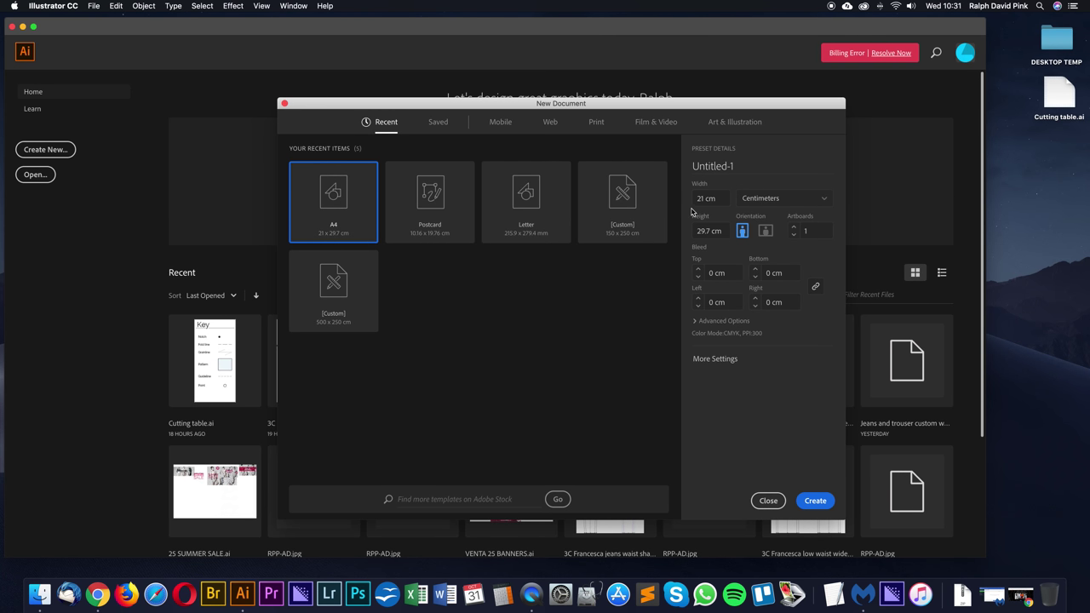
pyautogui.click(828, 500)
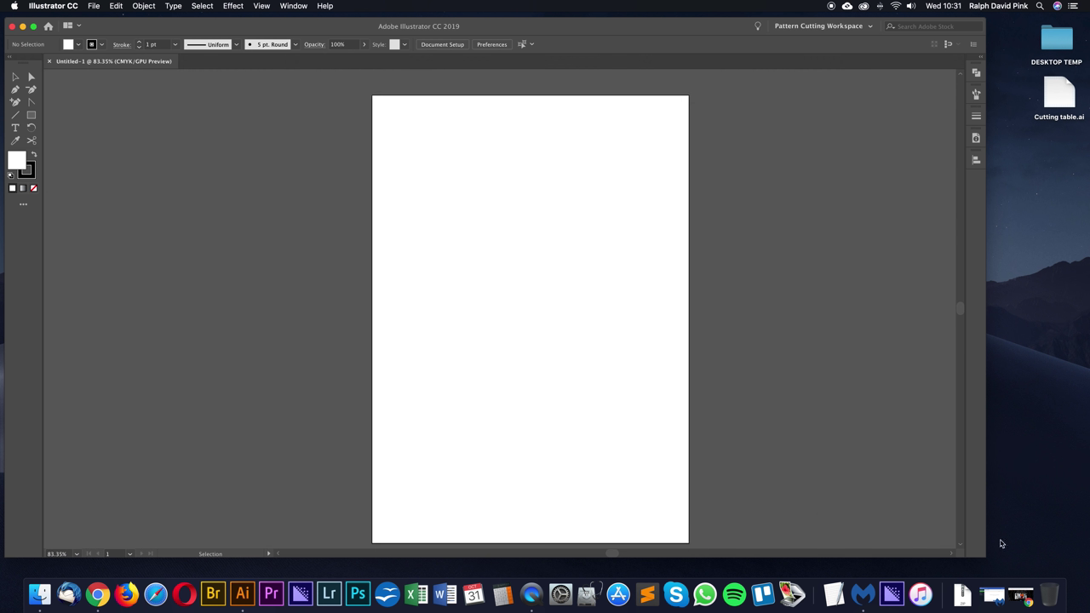
# Step: Widen the Illustrator window and switch to the Essentials Classic workspace, keeping side panels as icons
pyautogui.moveTo(985, 557); pyautogui.dragTo(1064, 569)
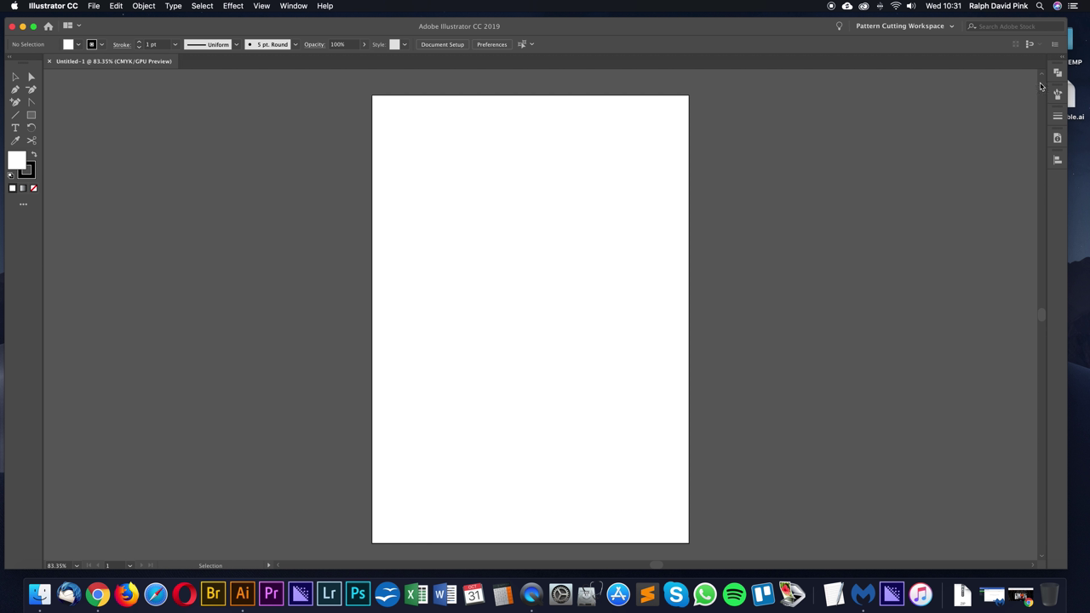
pyautogui.click(294, 6)
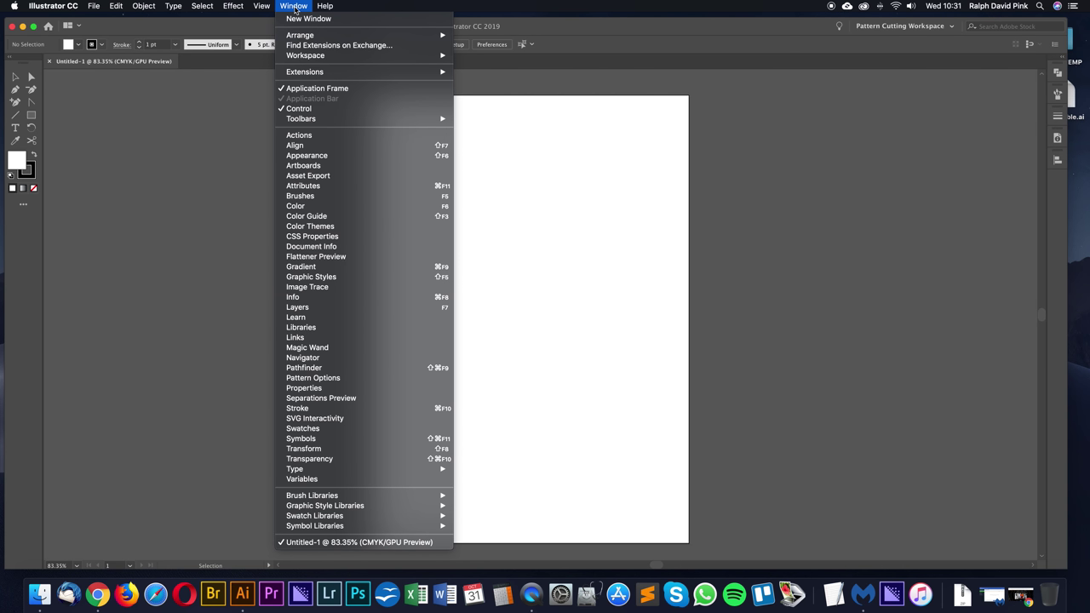
pyautogui.moveTo(417, 57)
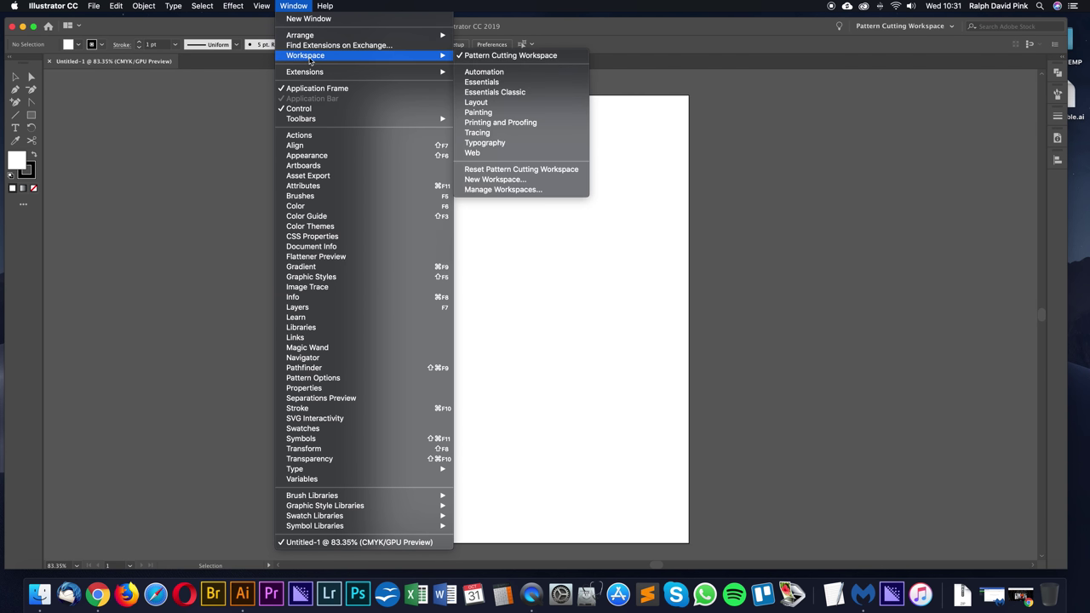
pyautogui.click(495, 101)
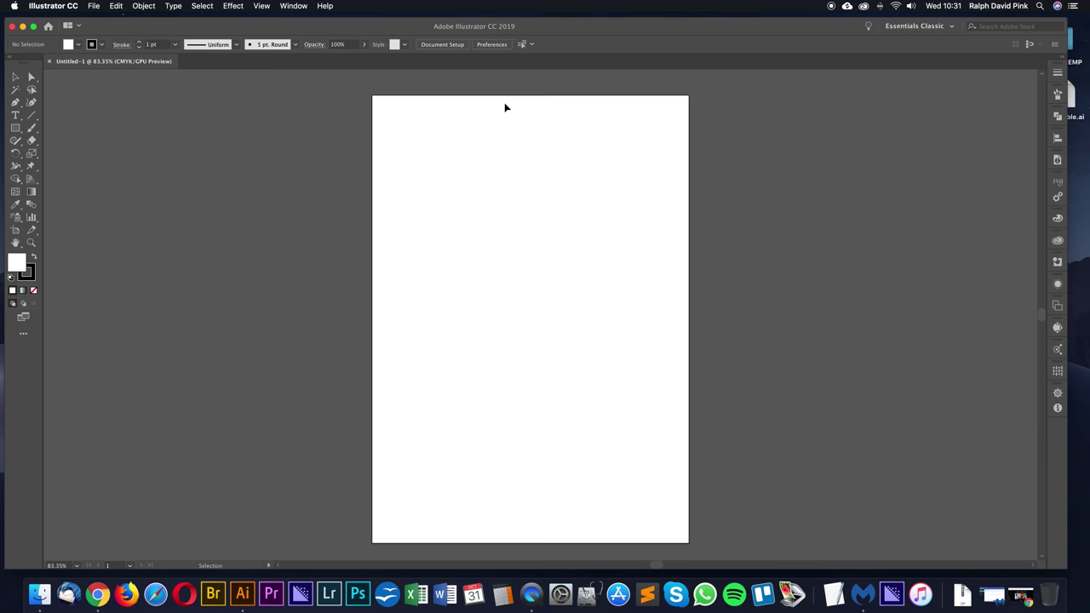
pyautogui.click(1063, 58)
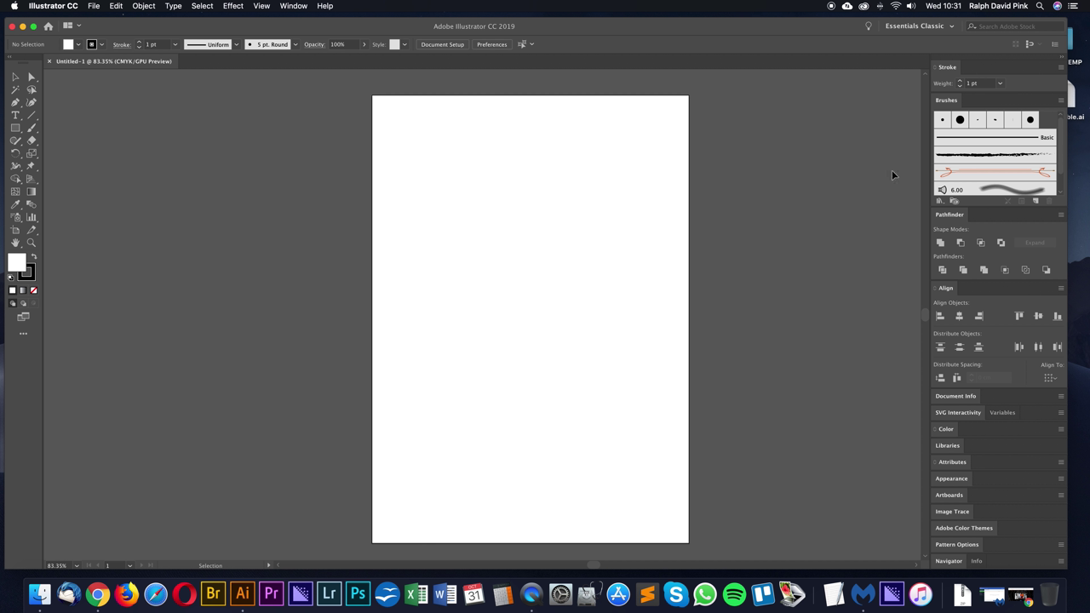
pyautogui.click(1062, 58)
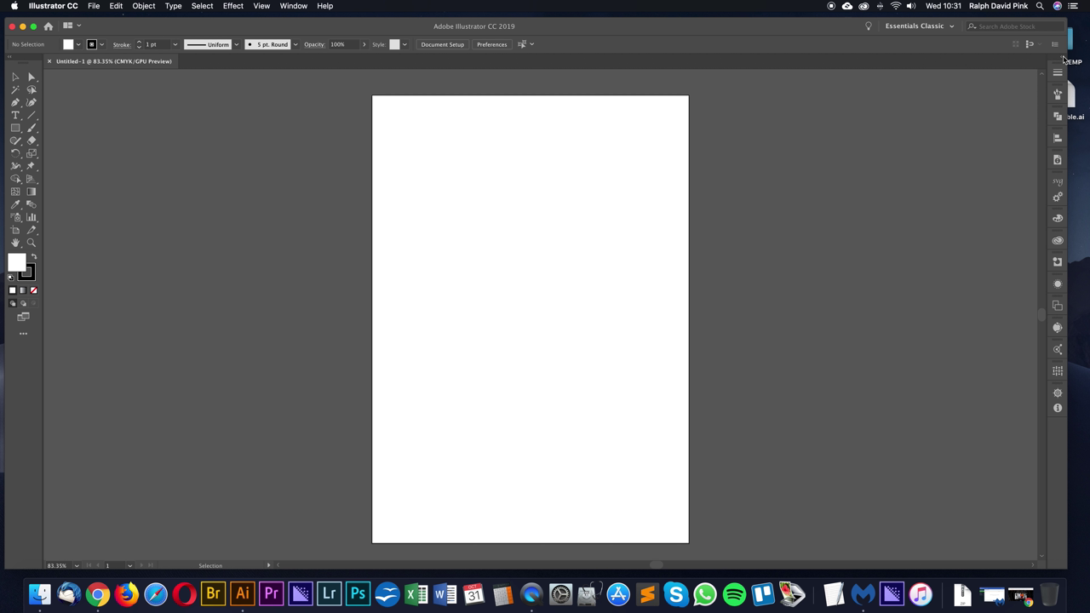
# Step: Create a new empty toolbar named 'Pattern cutting left' from the All Tools drawer menu
pyautogui.click(24, 335)
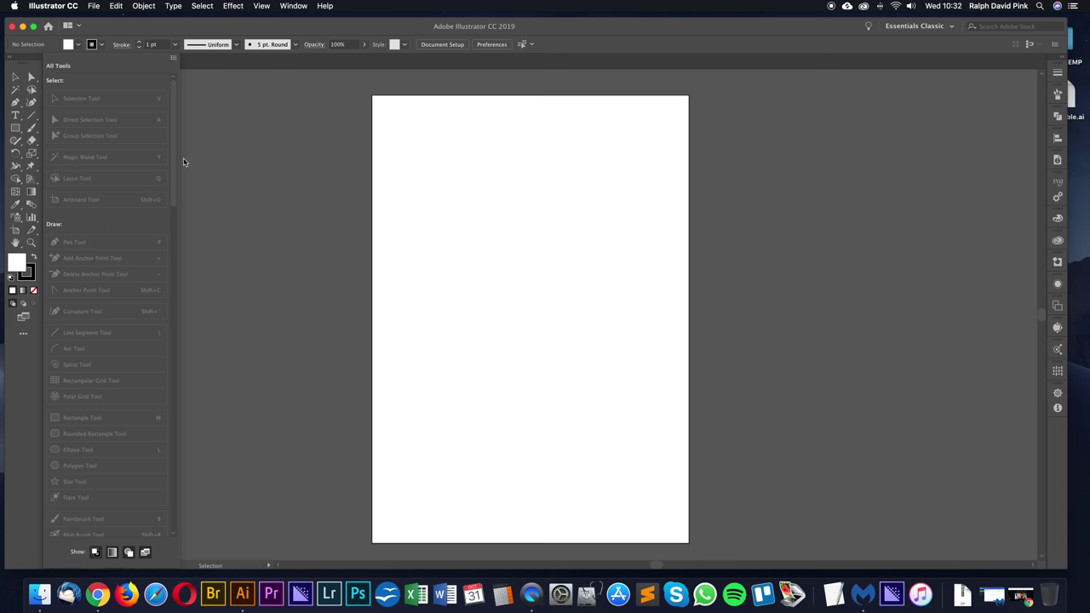
pyautogui.moveTo(182, 161)
pyautogui.mouseDown()
pyautogui.moveTo(189, 472)
pyautogui.moveTo(179, 137)
pyautogui.mouseUp()
pyautogui.click(174, 60)
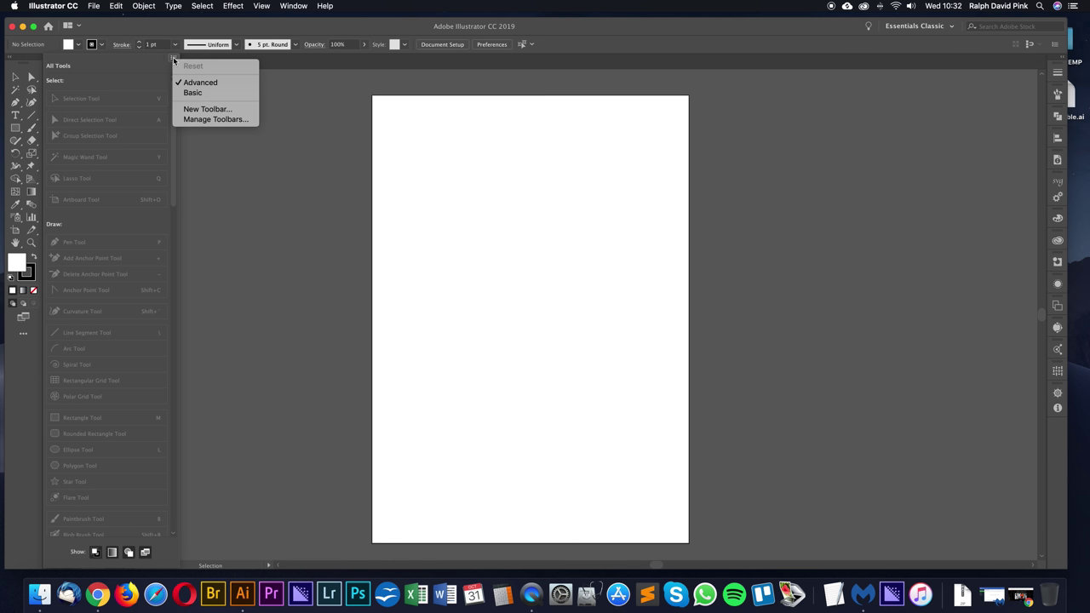
pyautogui.click(201, 110)
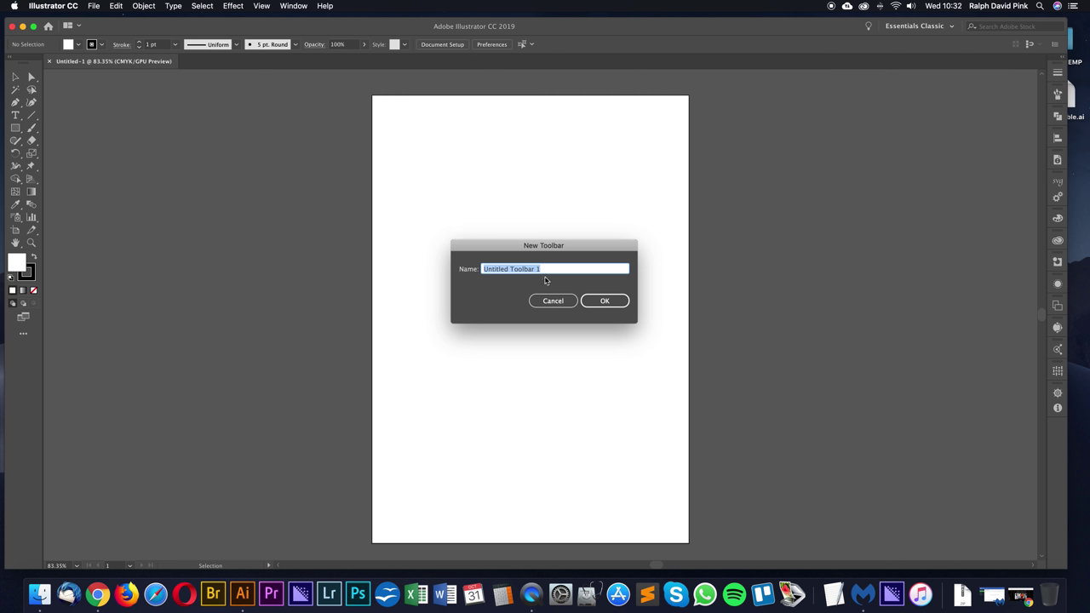
pyautogui.write('Pattern cutting')
pyautogui.click(506, 269)
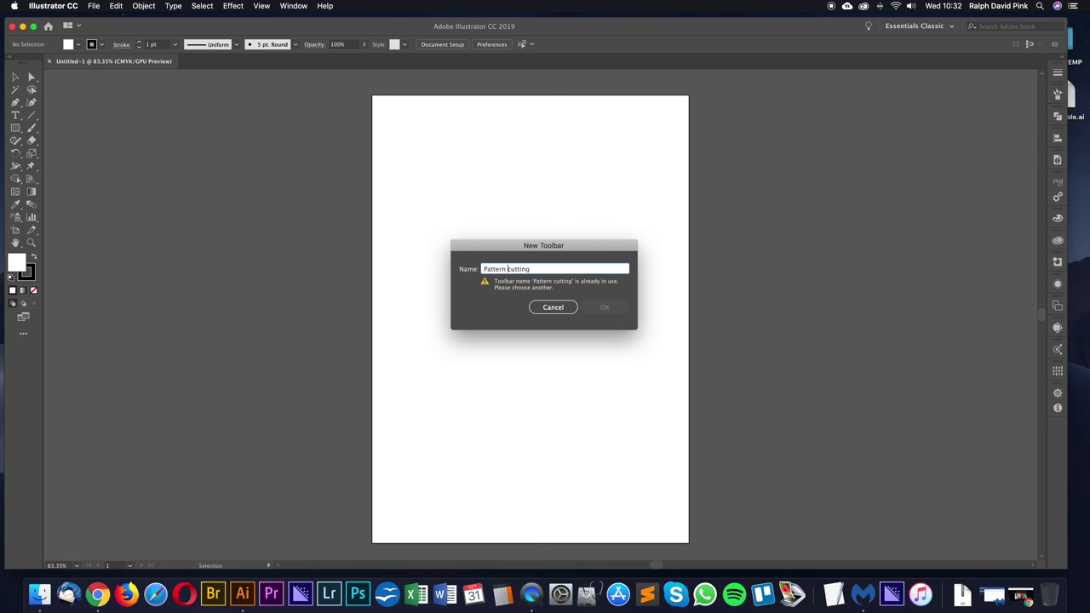
pyautogui.write('left')
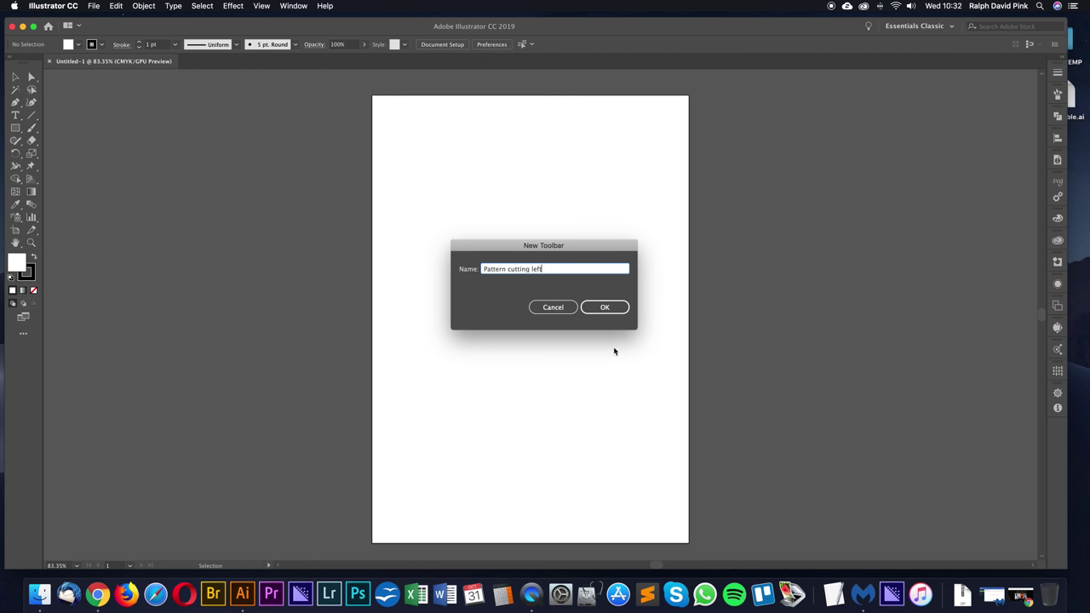
pyautogui.click(599, 311)
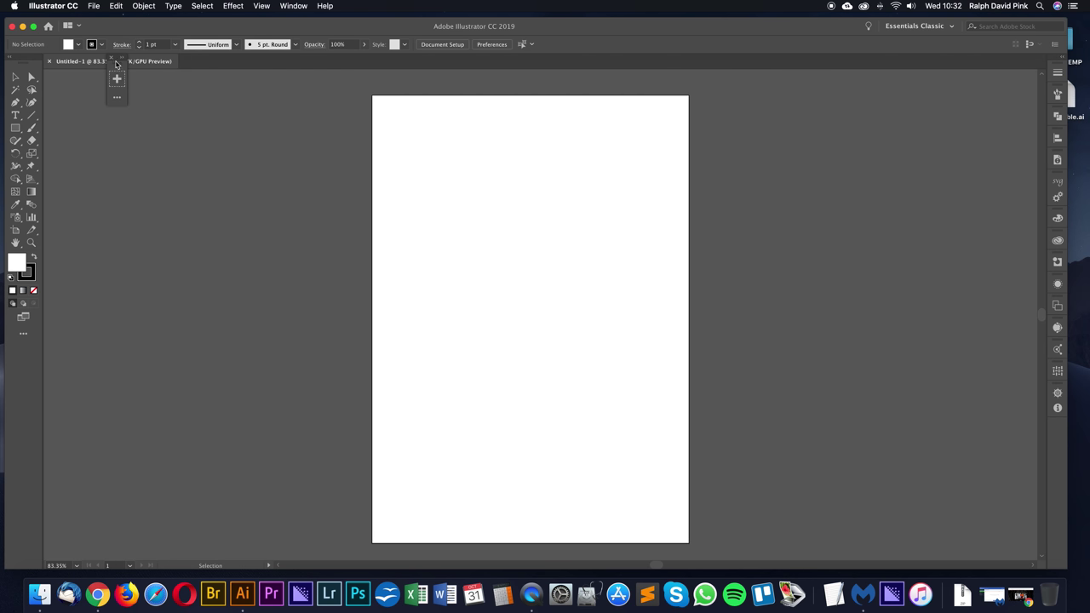
# Step: Move the Pattern cutting left toolbar to the top-left and widen it to two columns
pyautogui.moveTo(116, 64); pyautogui.dragTo(211, 240)
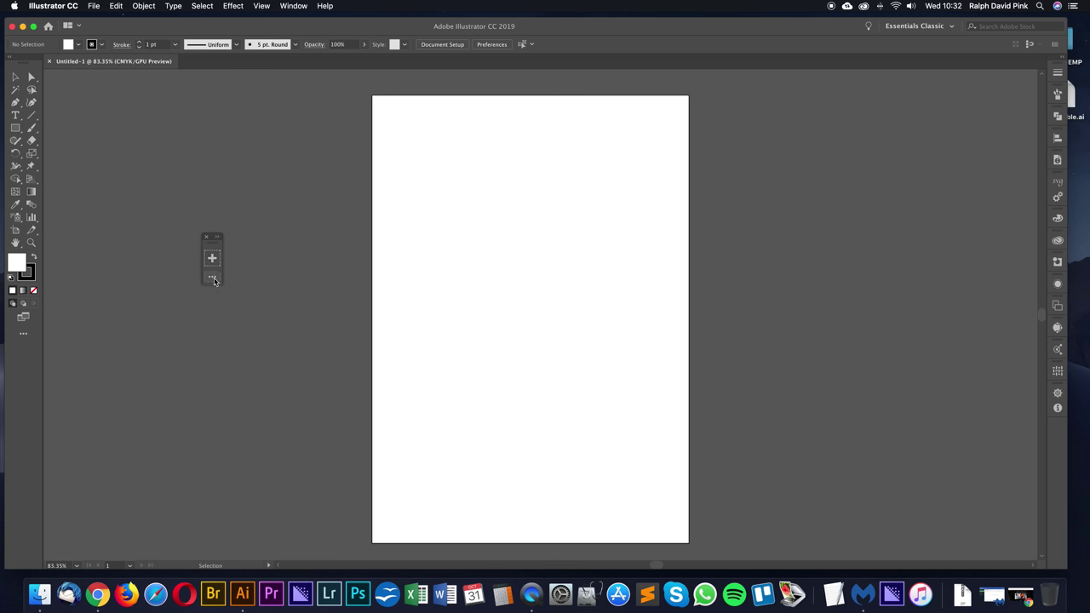
pyautogui.click(212, 277)
pyautogui.moveTo(215, 246); pyautogui.dragTo(224, 80)
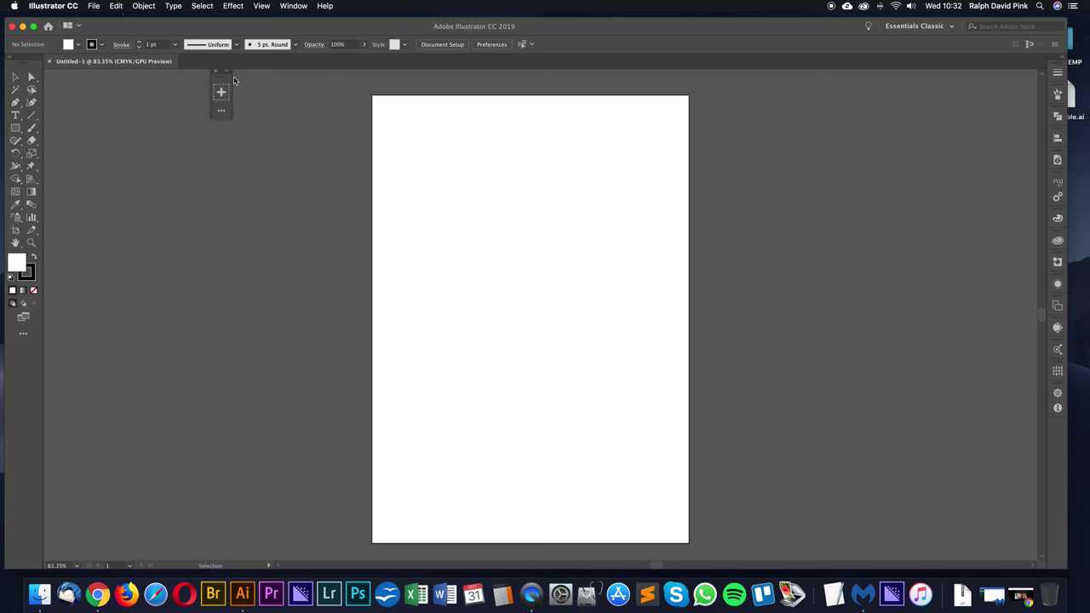
pyautogui.click(227, 72)
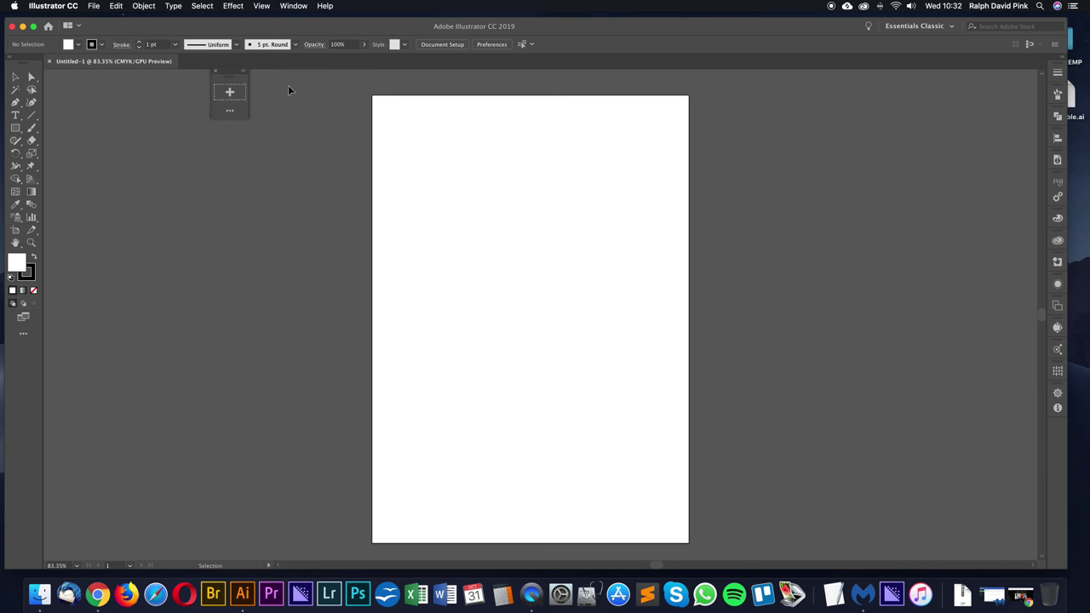
# Step: Add Selection, Direct Selection, Pen, Add, Delete and Anchor Point tools, then return it to one column
pyautogui.click(229, 110)
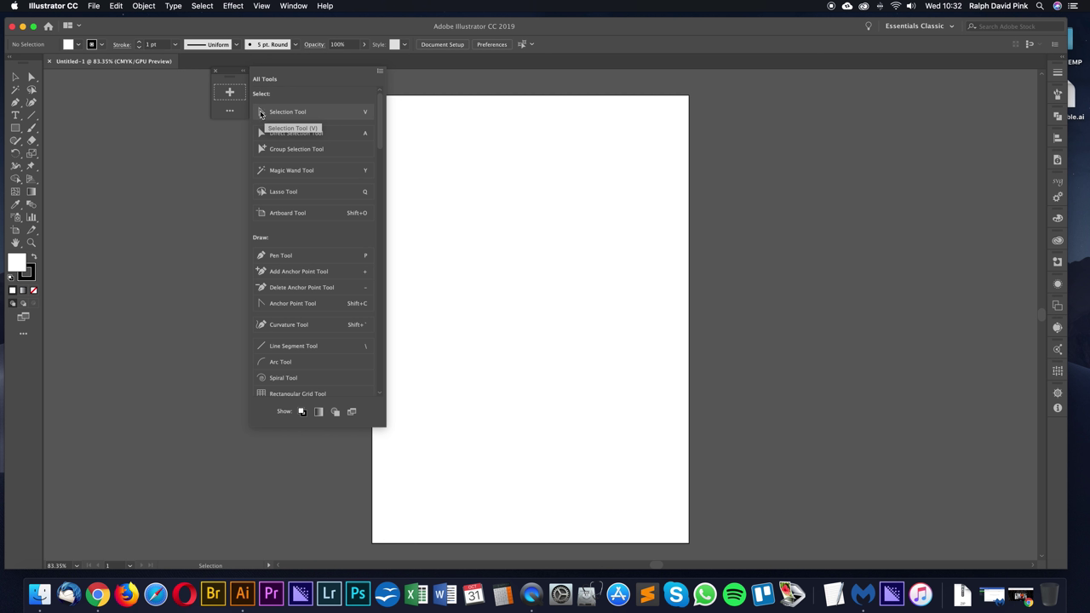
pyautogui.moveTo(262, 114); pyautogui.dragTo(227, 91)
pyautogui.moveTo(262, 136); pyautogui.dragTo(237, 92)
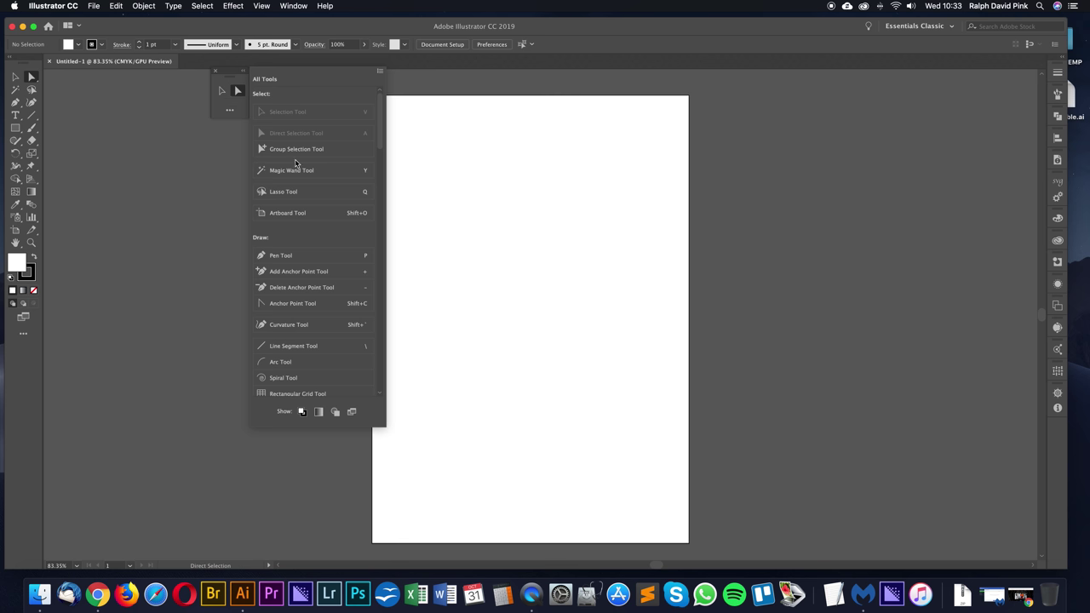
pyautogui.scroll(-1, 380, 128)
pyautogui.scroll(-3, 301, 137)
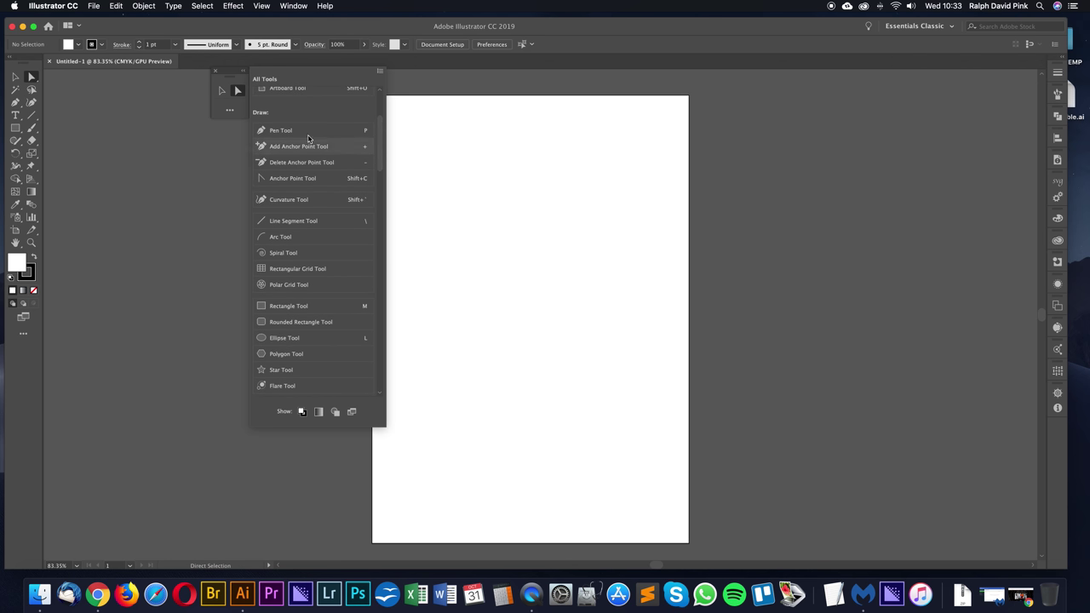
pyautogui.moveTo(240, 116); pyautogui.dragTo(245, 95)
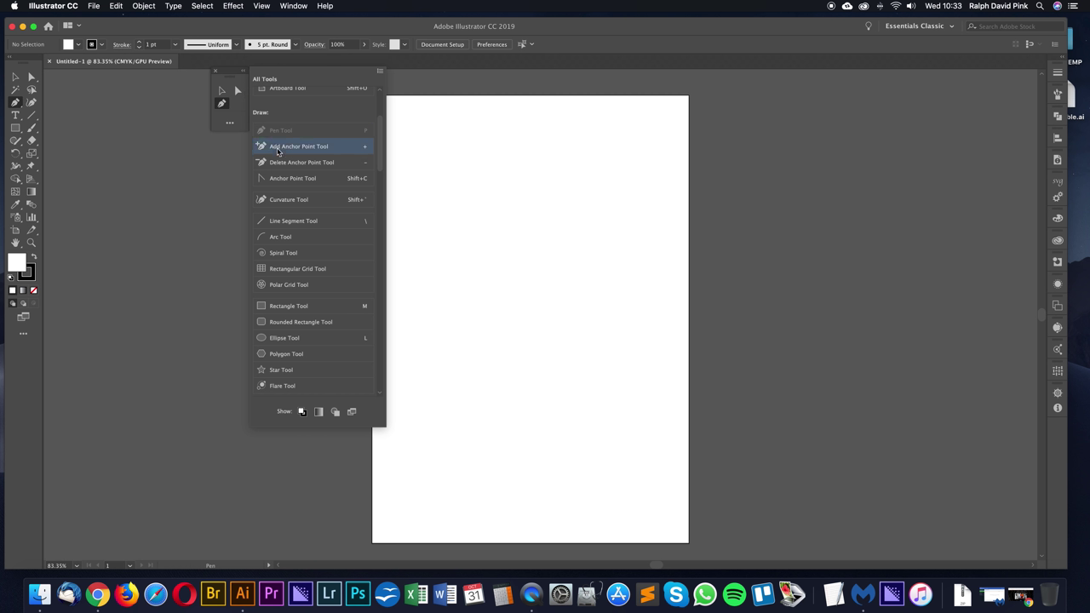
pyautogui.moveTo(278, 152); pyautogui.dragTo(237, 104)
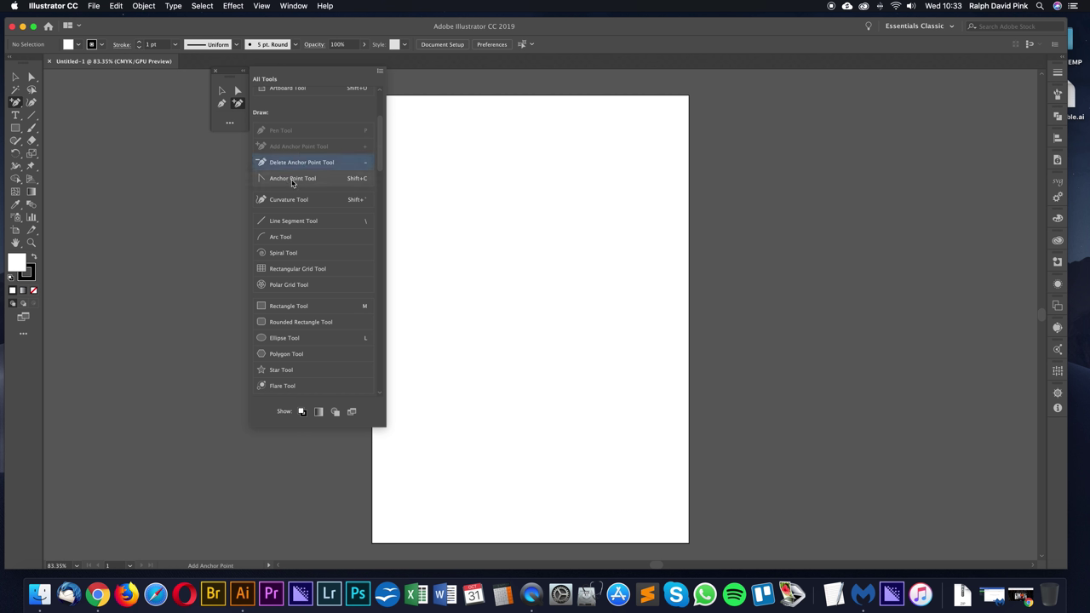
pyautogui.moveTo(292, 183); pyautogui.dragTo(238, 111)
pyautogui.moveTo(274, 162); pyautogui.dragTo(245, 113)
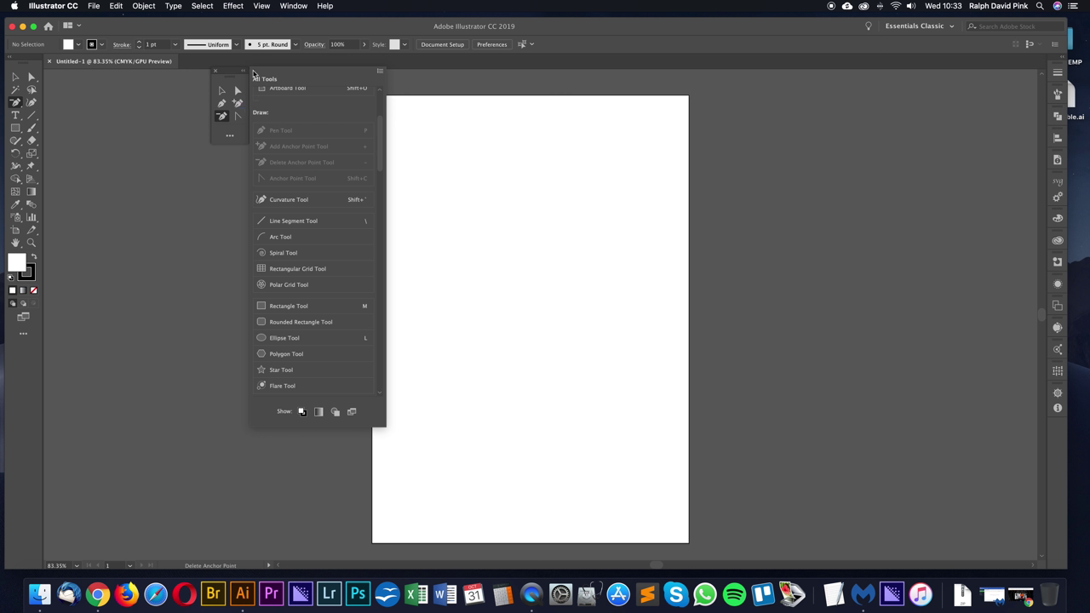
pyautogui.click(245, 75)
pyautogui.click(244, 73)
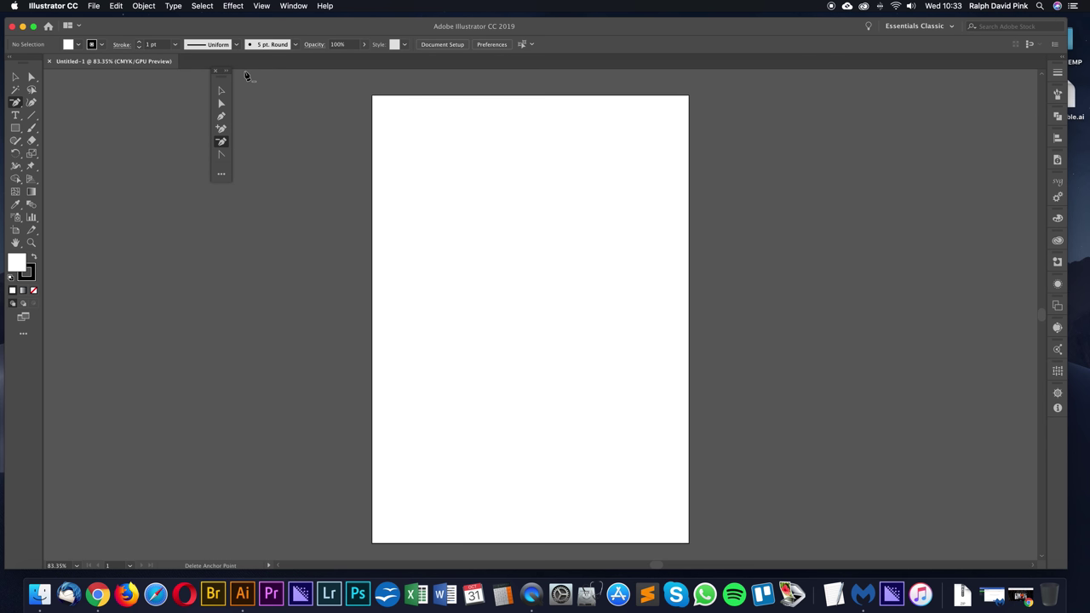
# Step: Add Line Segment, Rectangle, Type, Rotate, Eyedropper and Scissors tools, laying the toolbar out in two columns
pyautogui.click(220, 173)
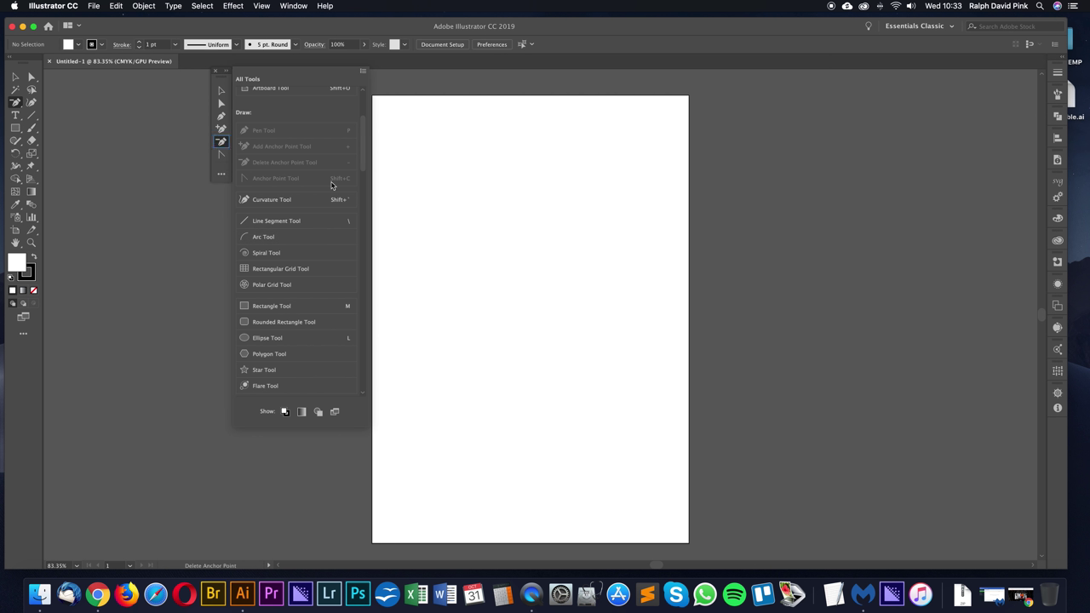
pyautogui.moveTo(245, 224); pyautogui.dragTo(222, 180)
pyautogui.moveTo(366, 138); pyautogui.dragTo(364, 262)
pyautogui.moveTo(223, 194); pyautogui.dragTo(221, 193)
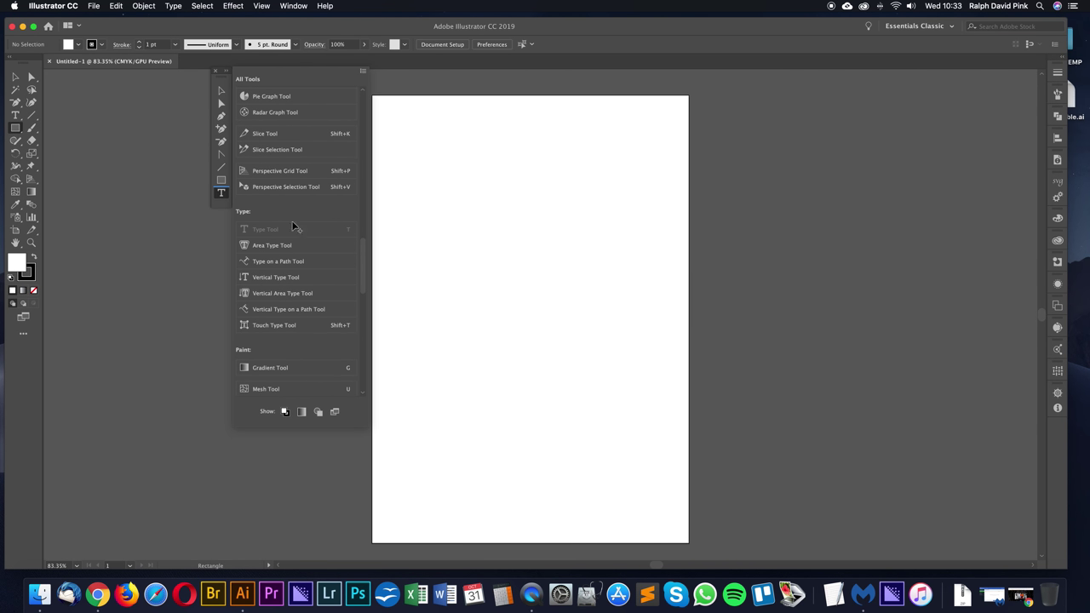
pyautogui.moveTo(365, 248); pyautogui.dragTo(366, 294)
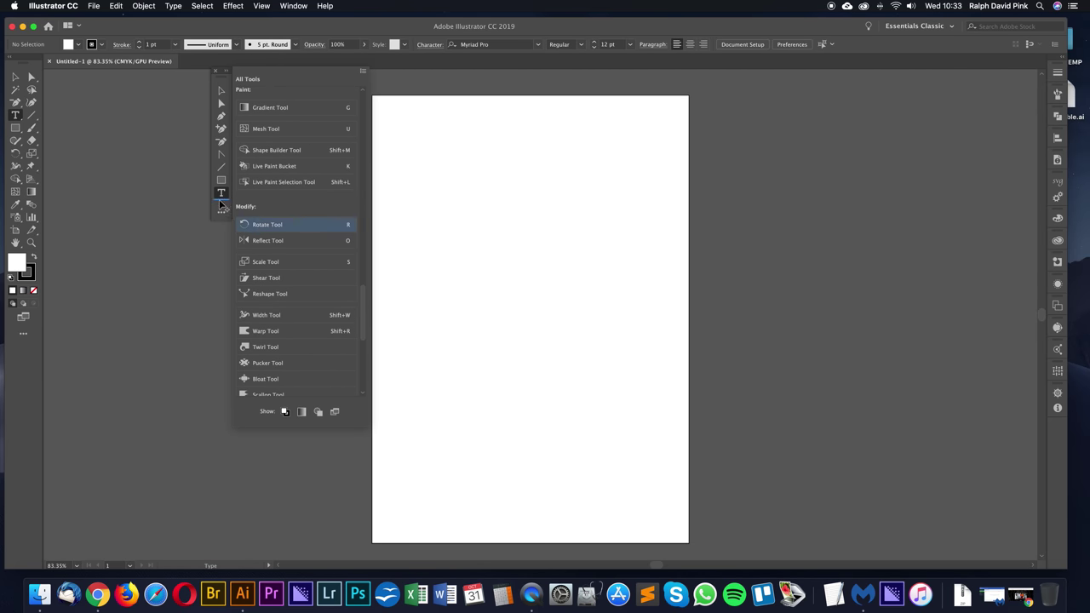
pyautogui.moveTo(219, 204); pyautogui.dragTo(220, 205)
pyautogui.moveTo(365, 295); pyautogui.dragTo(362, 342)
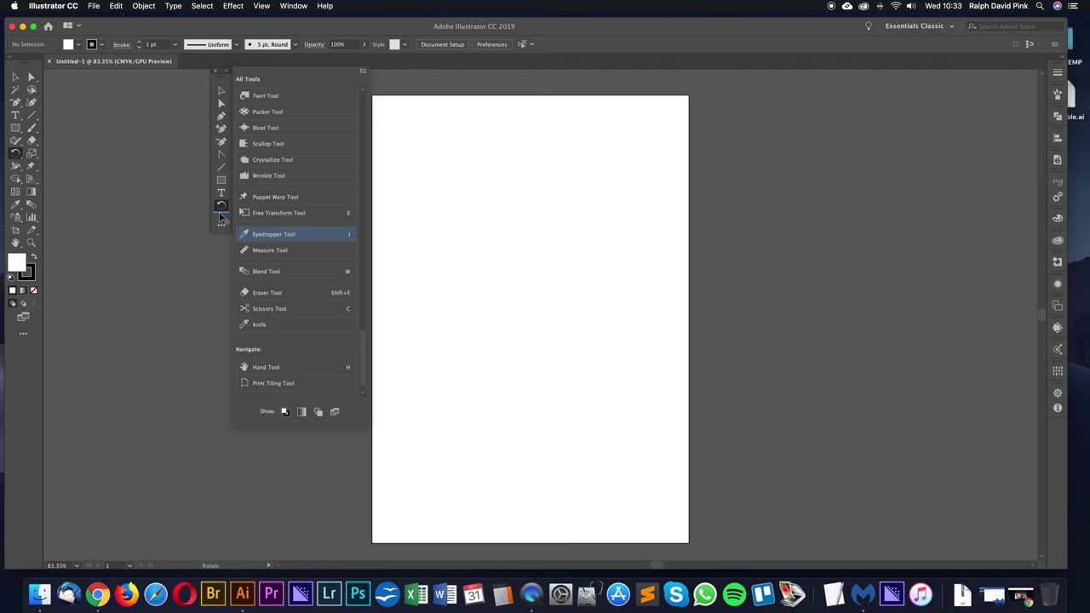
pyautogui.moveTo(220, 218); pyautogui.dragTo(223, 220)
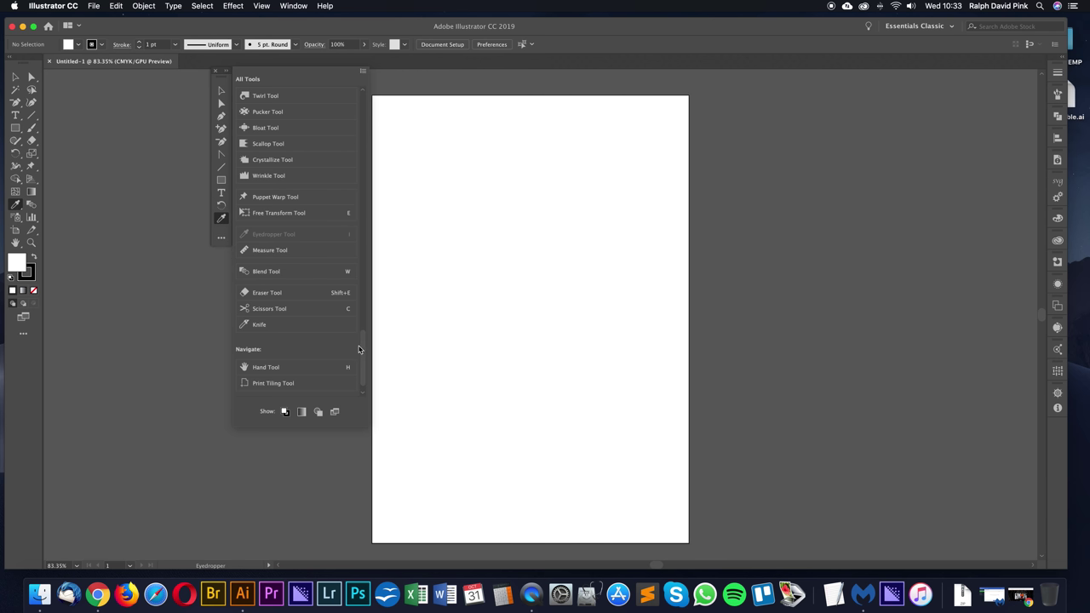
pyautogui.moveTo(364, 343); pyautogui.dragTo(364, 346)
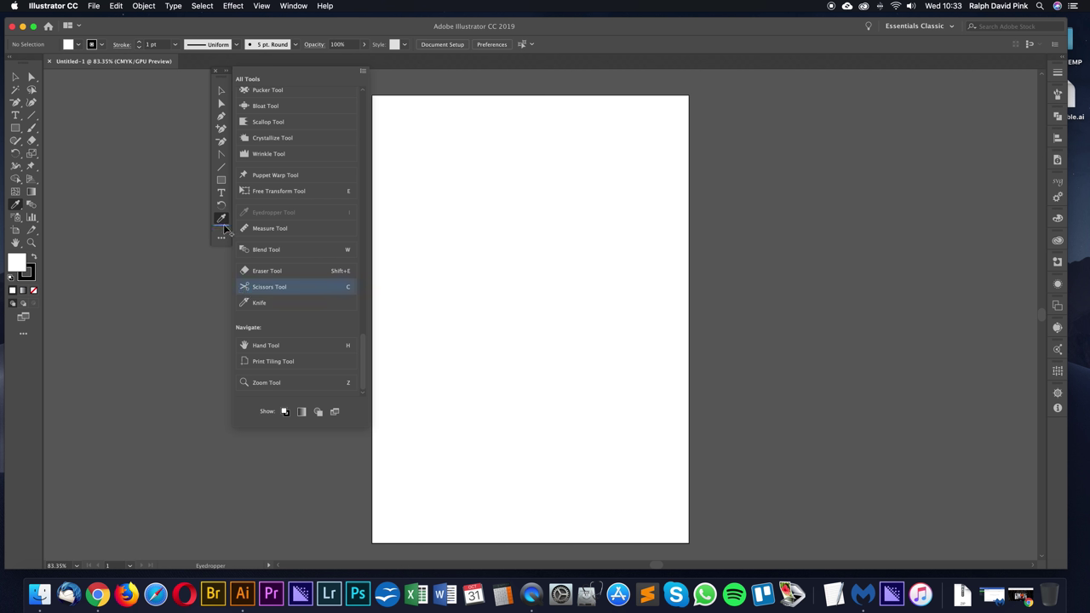
pyautogui.moveTo(224, 229); pyautogui.dragTo(223, 230)
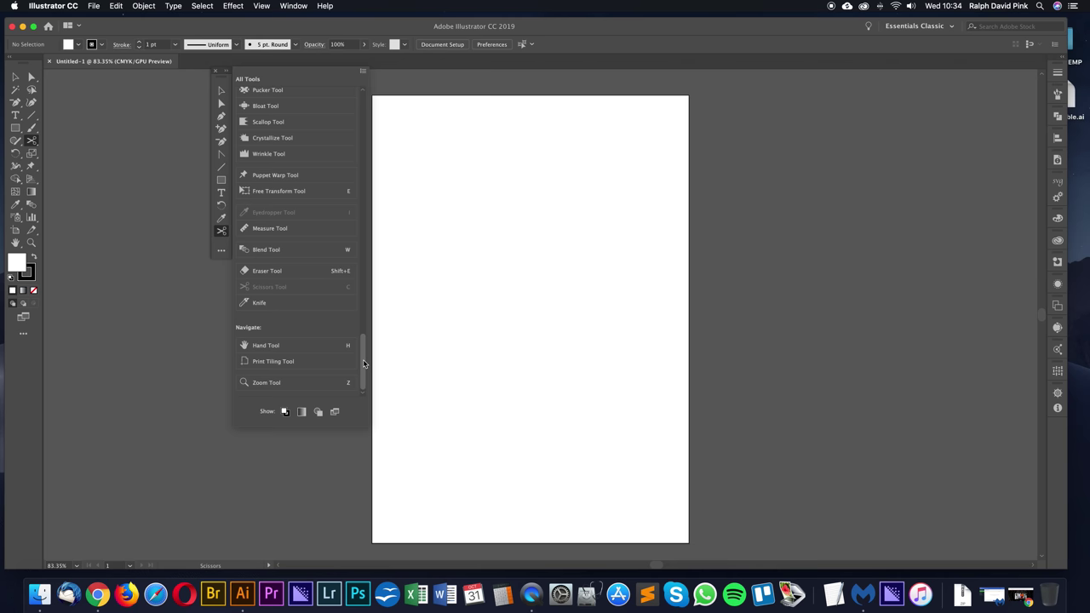
pyautogui.moveTo(363, 363); pyautogui.dragTo(360, 115)
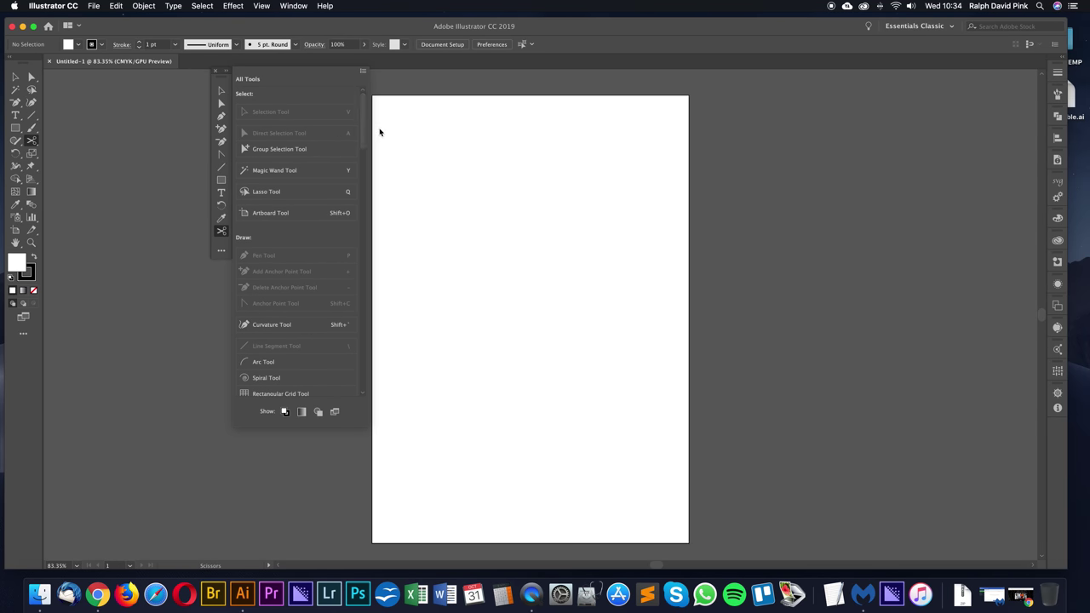
pyautogui.click(448, 133)
pyautogui.click(225, 76)
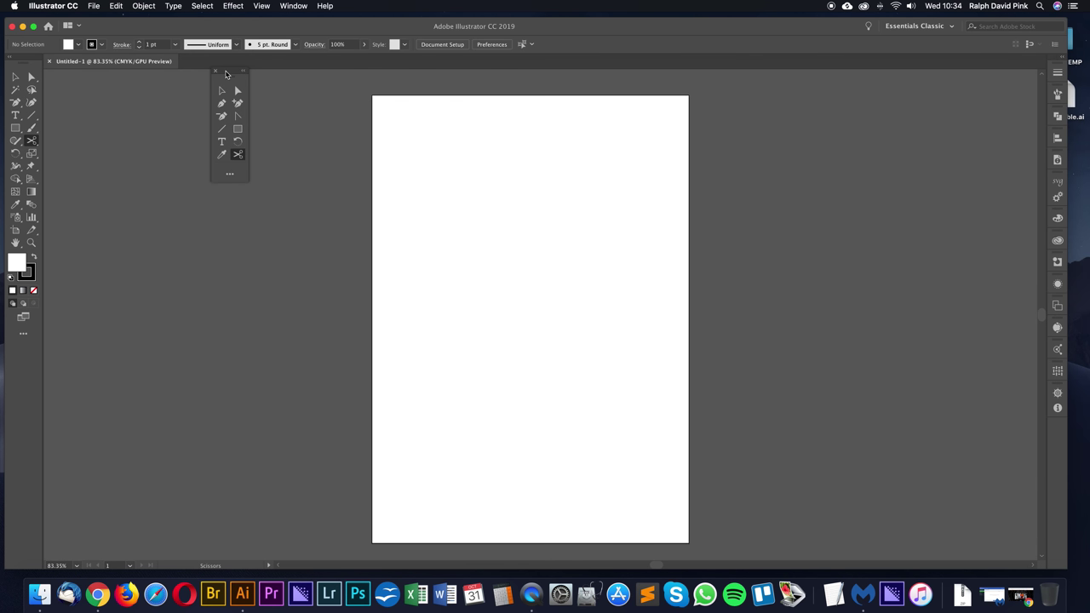
# Step: Show the Fill and Stroke and Coloring controls on the two-column custom toolbar
pyautogui.click(246, 74)
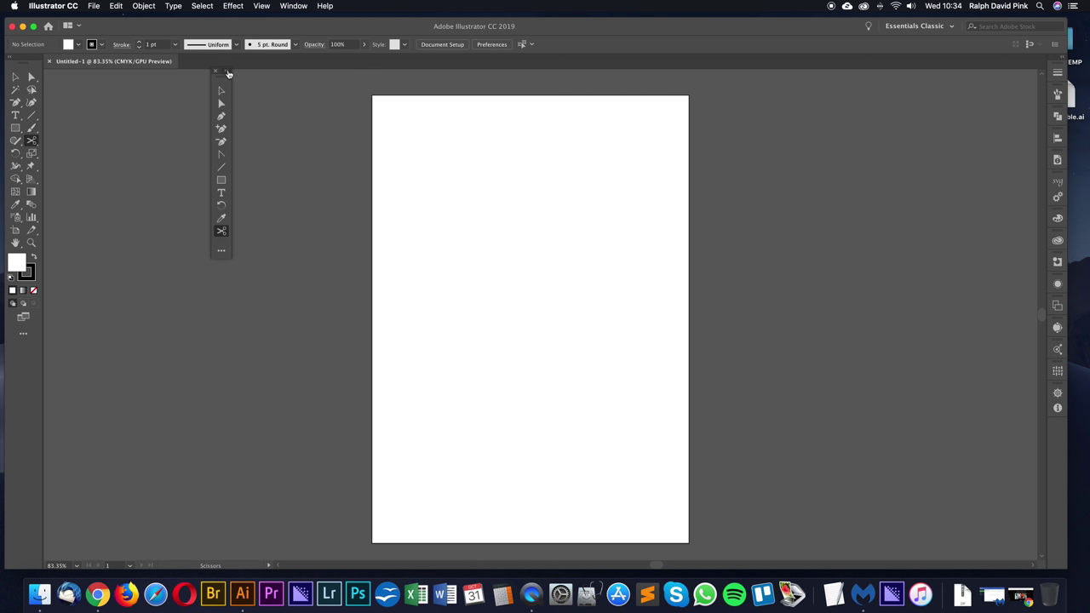
pyautogui.click(227, 74)
pyautogui.click(230, 175)
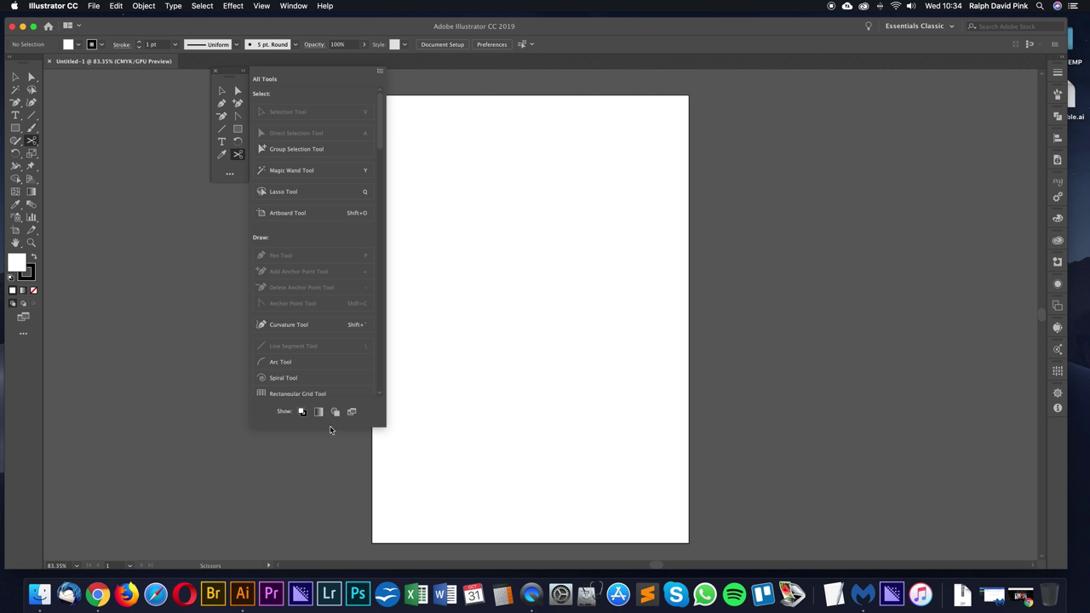
pyautogui.click(303, 413)
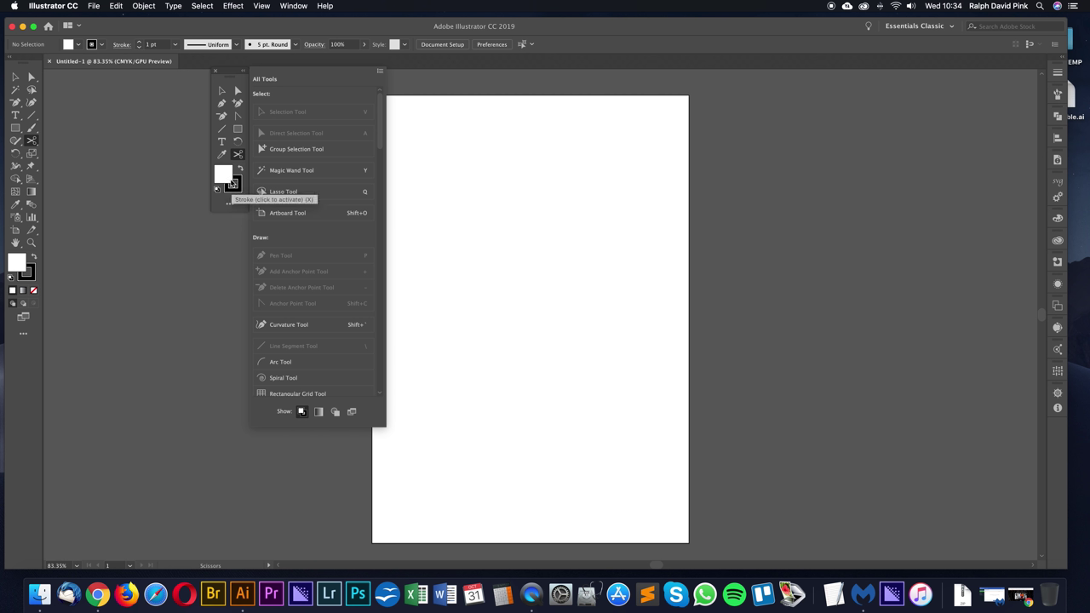
pyautogui.click(319, 412)
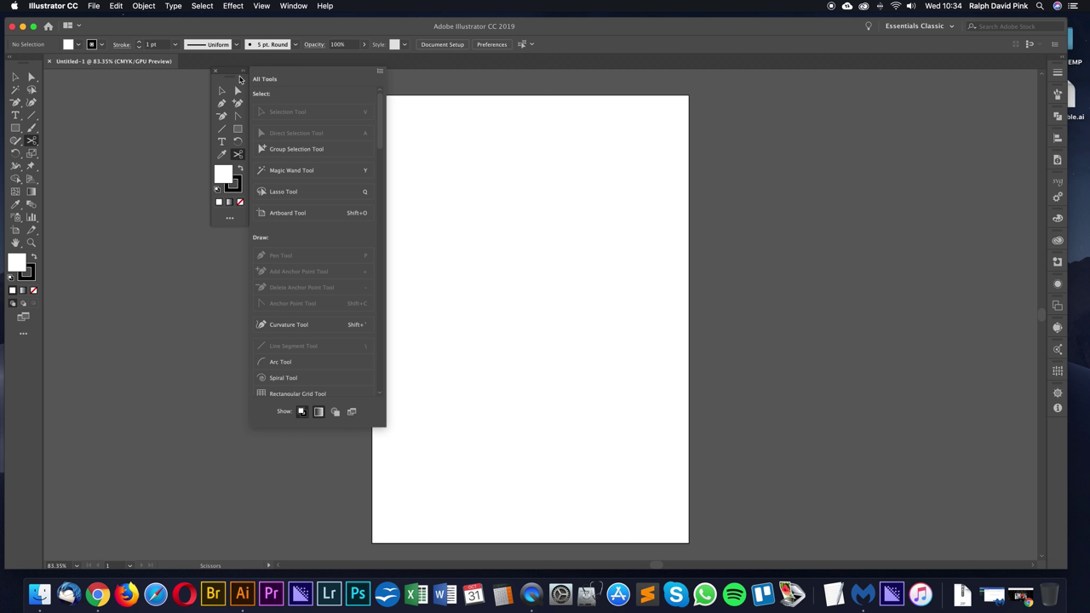
# Step: Close the default Tools panel and dock Pattern cutting left at the left edge instead
pyautogui.click(246, 75)
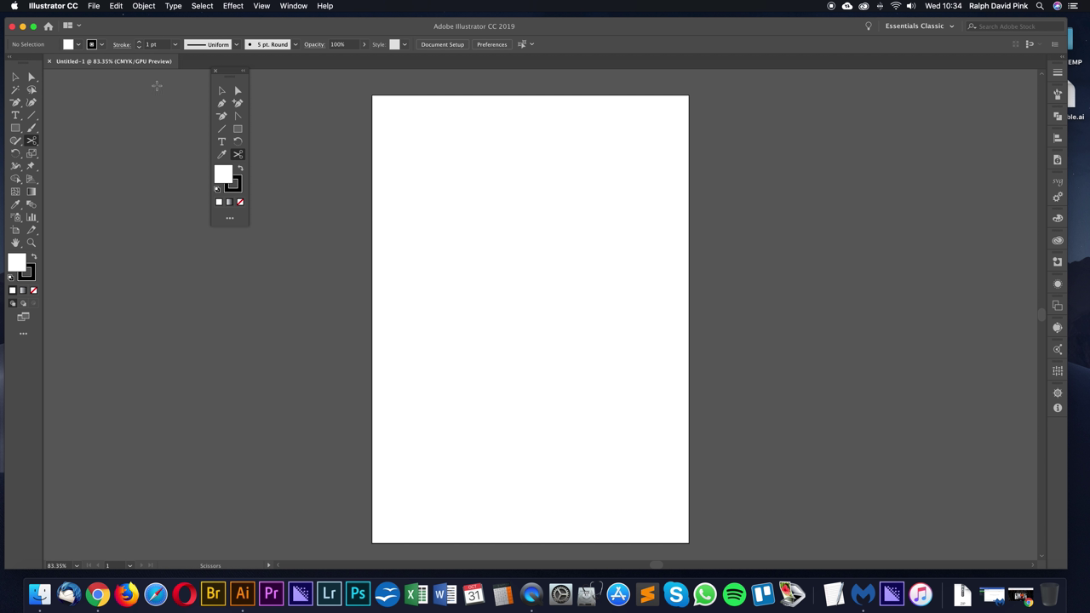
pyautogui.moveTo(28, 61); pyautogui.dragTo(132, 103)
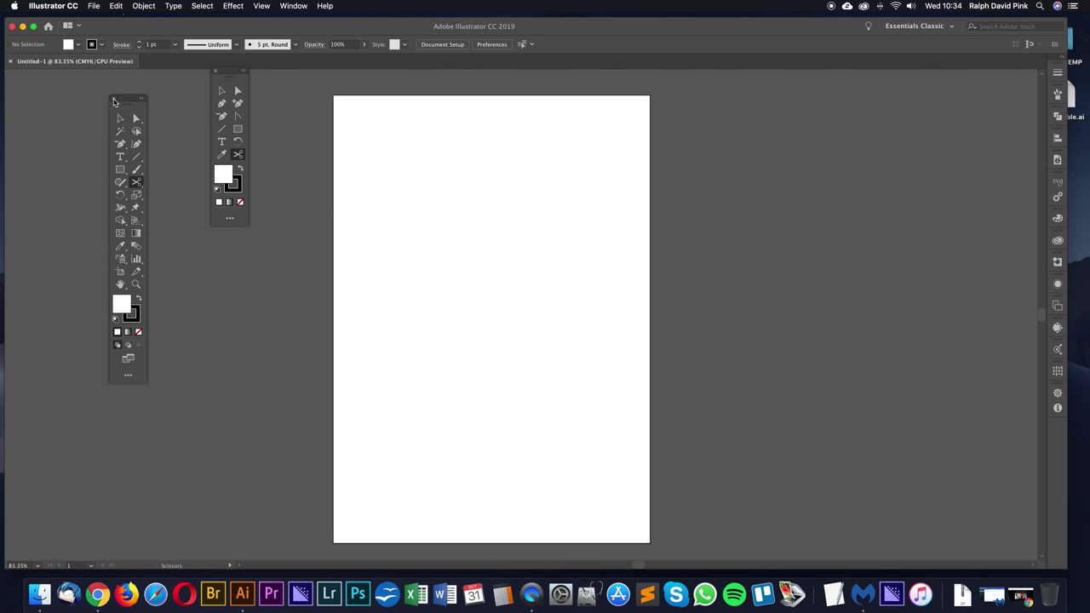
pyautogui.click(113, 100)
pyautogui.moveTo(232, 72); pyautogui.dragTo(8, 81)
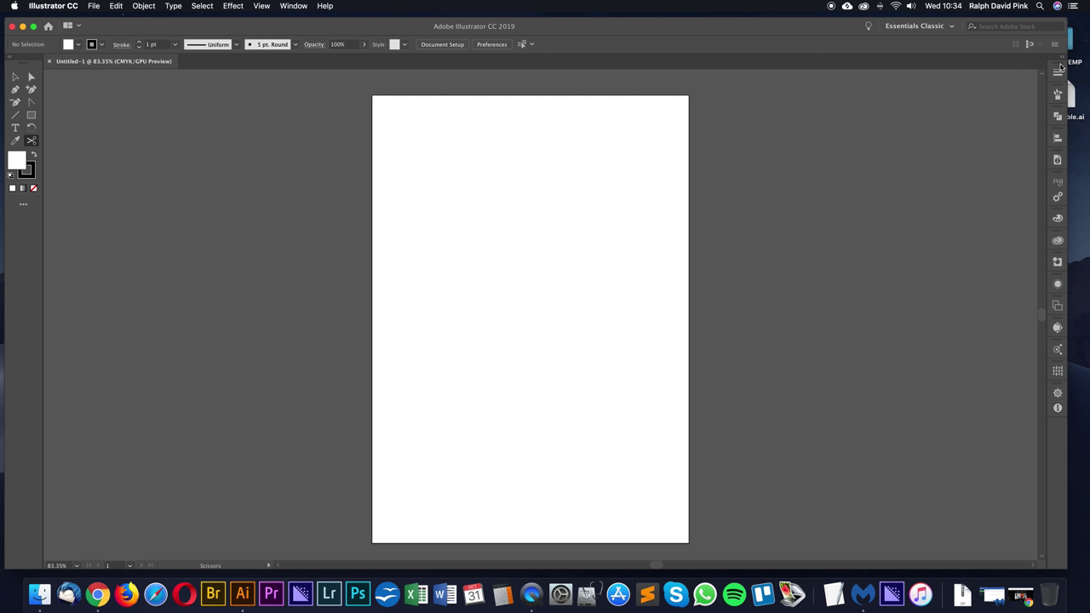
# Step: Drag each panel group out of the right-hand dock and close it until none remain
pyautogui.moveTo(1058, 68); pyautogui.dragTo(955, 85)
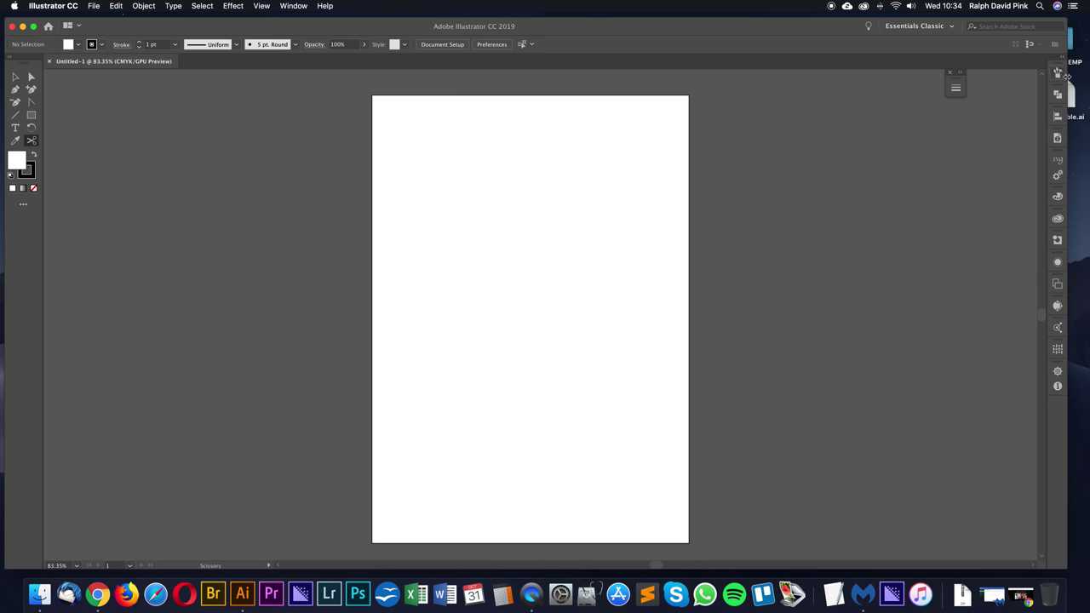
pyautogui.moveTo(1061, 88); pyautogui.dragTo(920, 143)
pyautogui.moveTo(1063, 113); pyautogui.dragTo(951, 137)
pyautogui.click(952, 73)
pyautogui.click(946, 123)
pyautogui.click(914, 132)
pyautogui.moveTo(1057, 72); pyautogui.dragTo(965, 88)
pyautogui.click(963, 79)
pyautogui.moveTo(1064, 68); pyautogui.dragTo(983, 91)
pyautogui.click(985, 84)
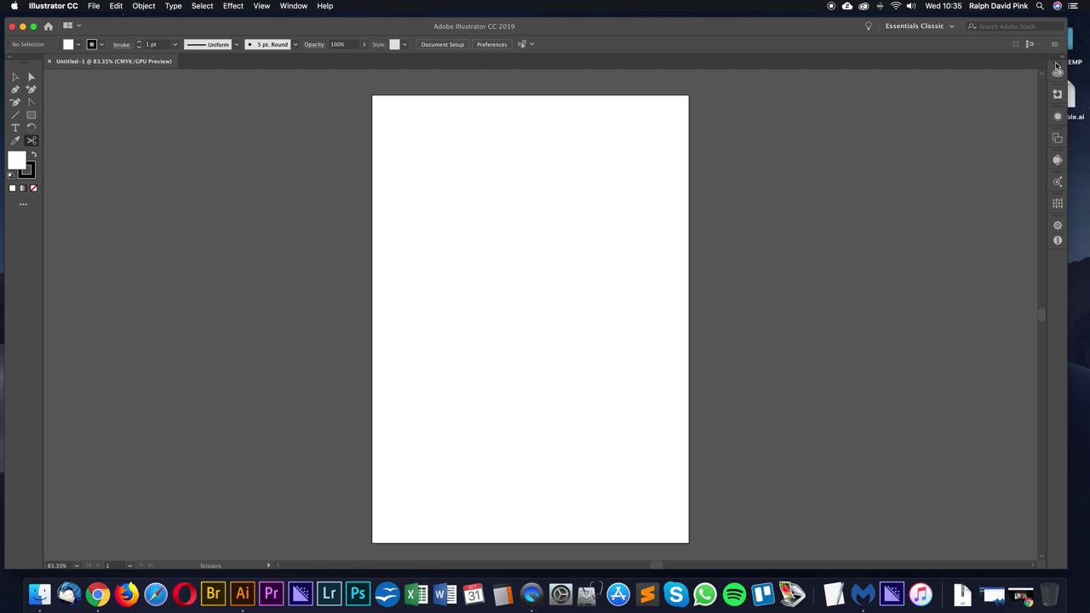
pyautogui.moveTo(1056, 70); pyautogui.dragTo(956, 136)
pyautogui.click(959, 128)
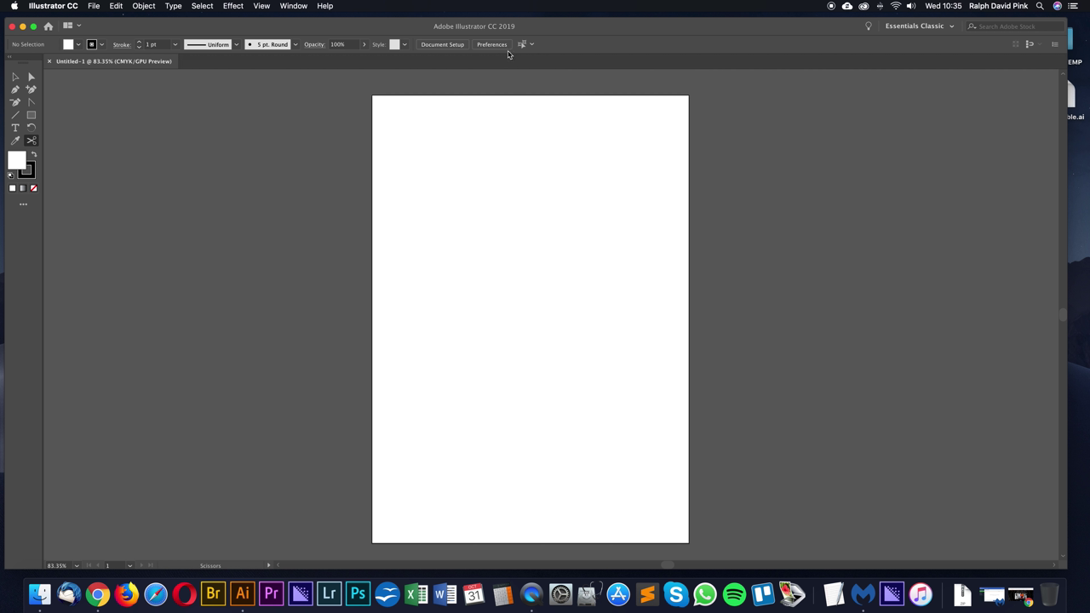
# Step: Open the Brushes panel, dock it on the right and collapse it to an icon
pyautogui.click(294, 6)
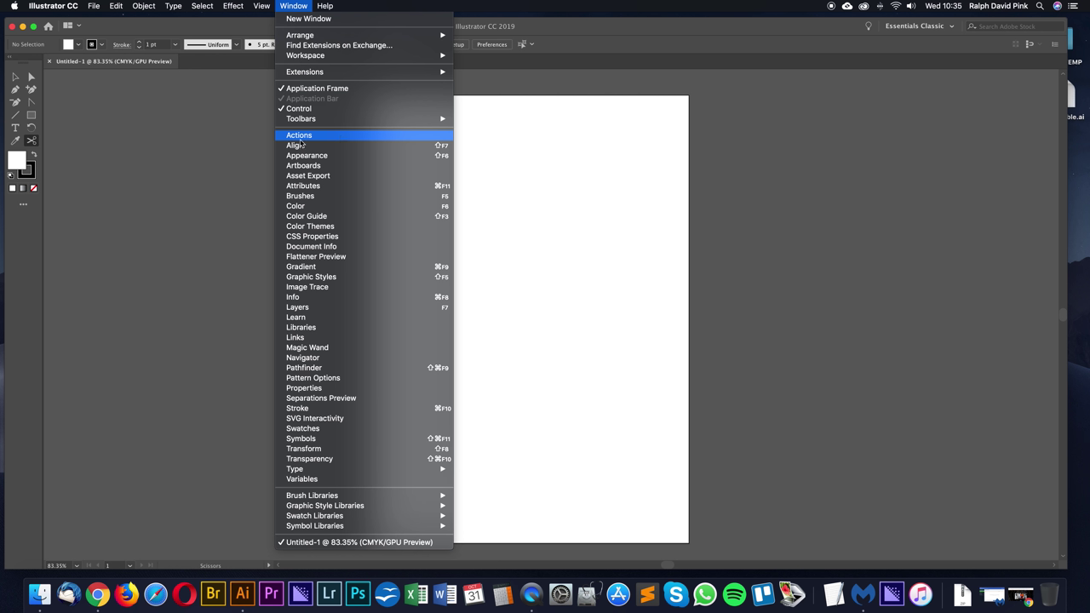
pyautogui.click(300, 199)
pyautogui.moveTo(897, 90); pyautogui.dragTo(1067, 81)
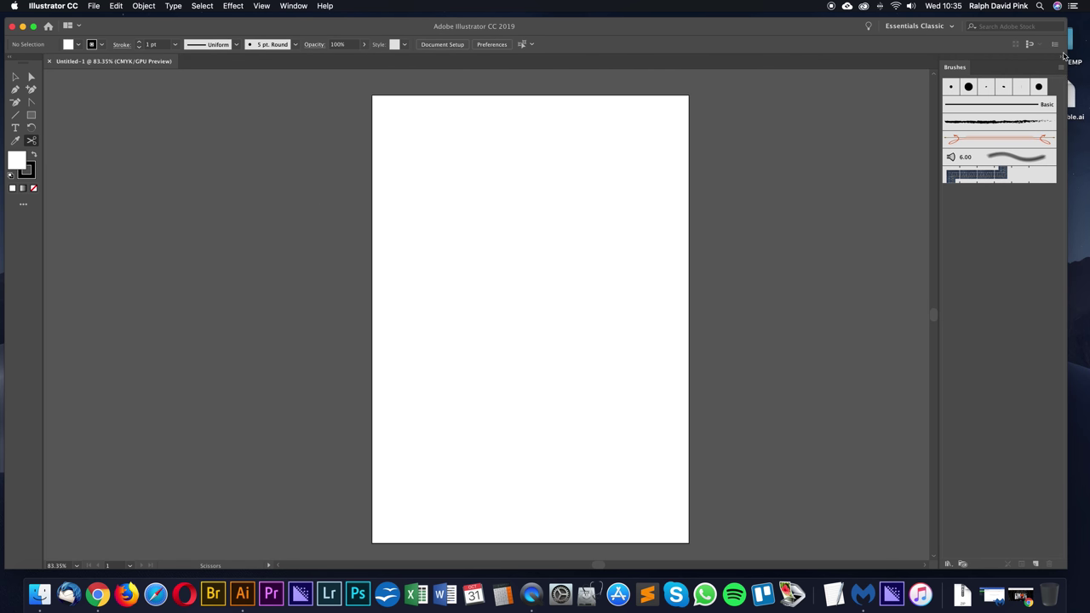
pyautogui.click(1063, 59)
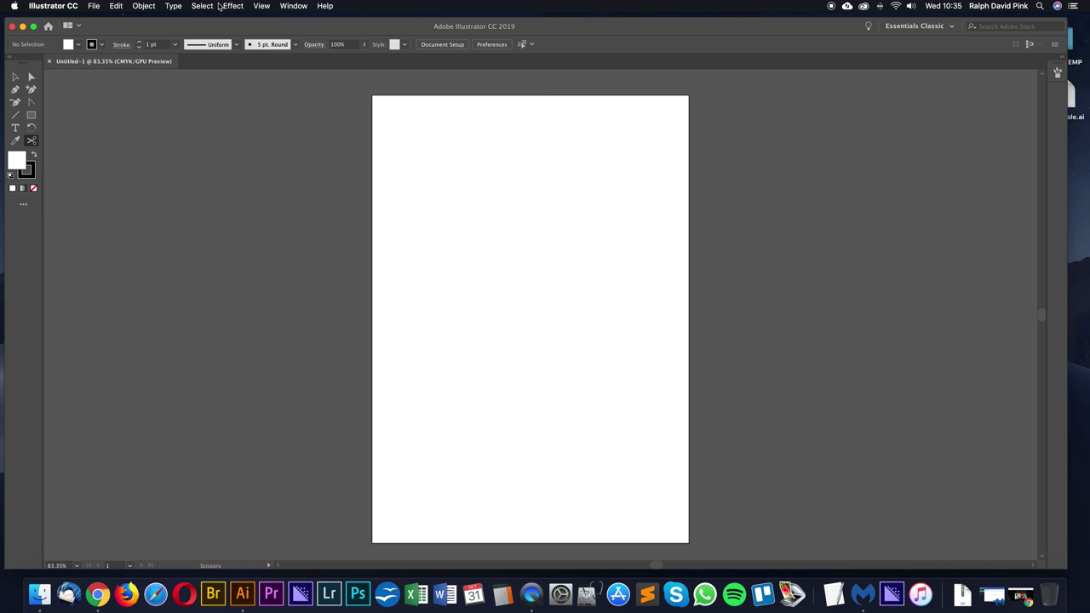
# Step: Open the Stroke panel and dock it alongside Brushes
pyautogui.click(289, 6)
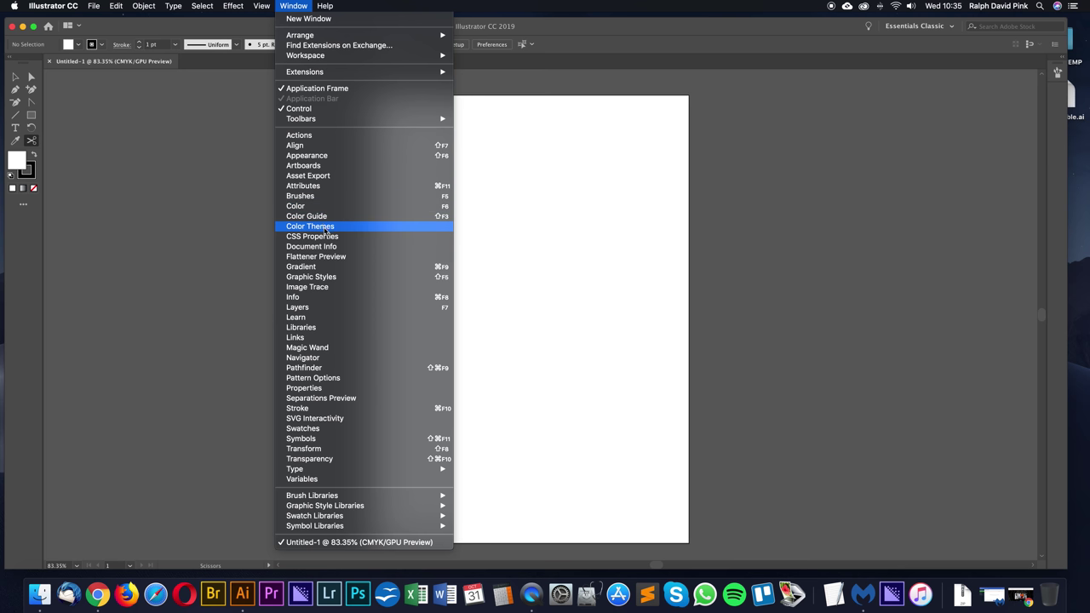
pyautogui.click(305, 408)
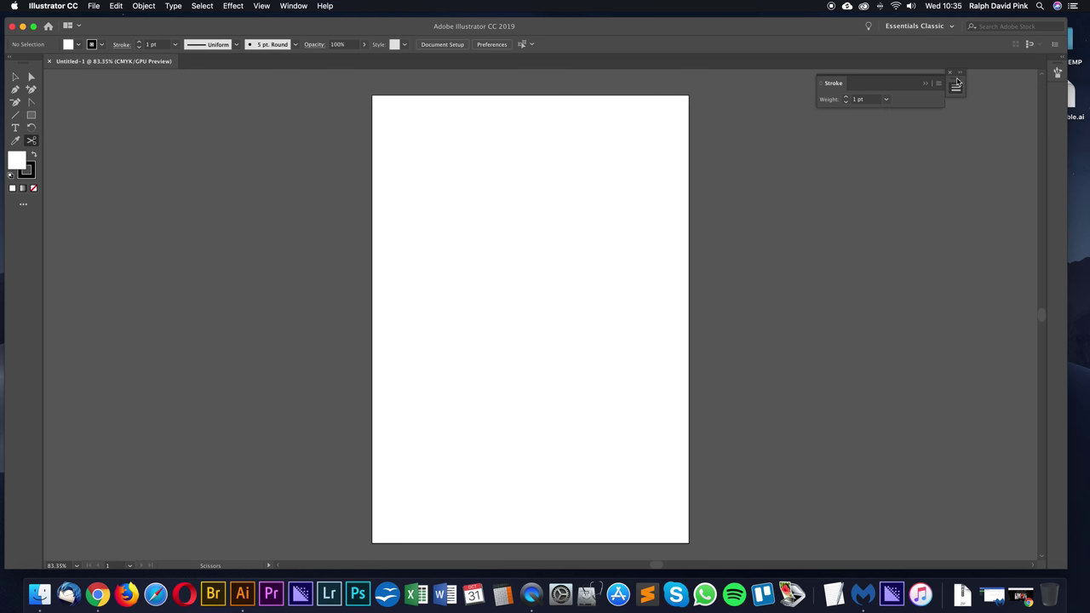
pyautogui.moveTo(956, 86); pyautogui.dragTo(1057, 94)
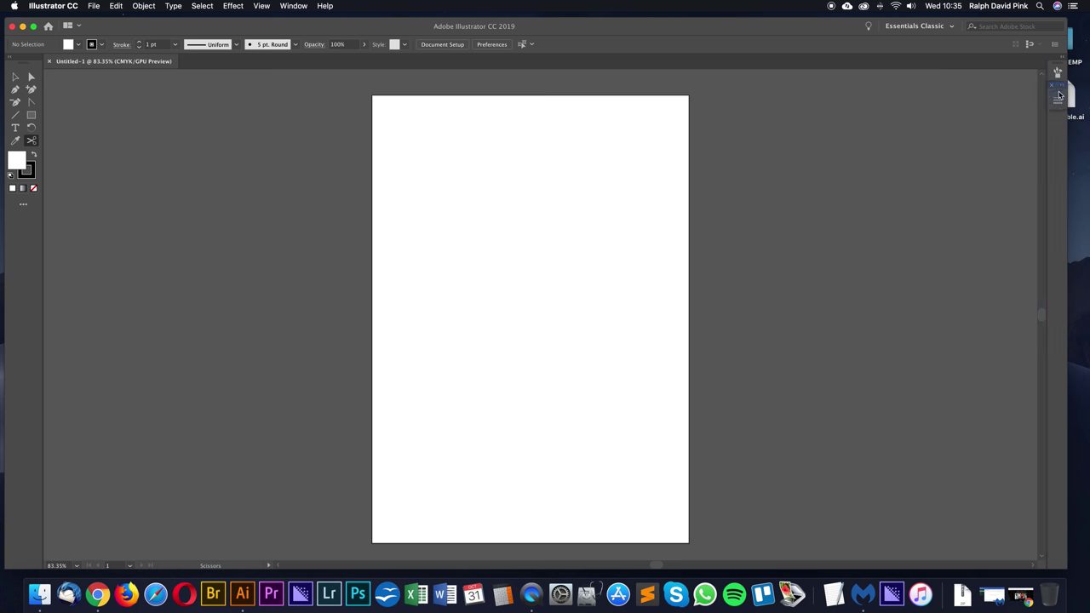
# Step: Open the Pathfinder panel and dock it beside Brushes and Stroke
pyautogui.click(294, 7)
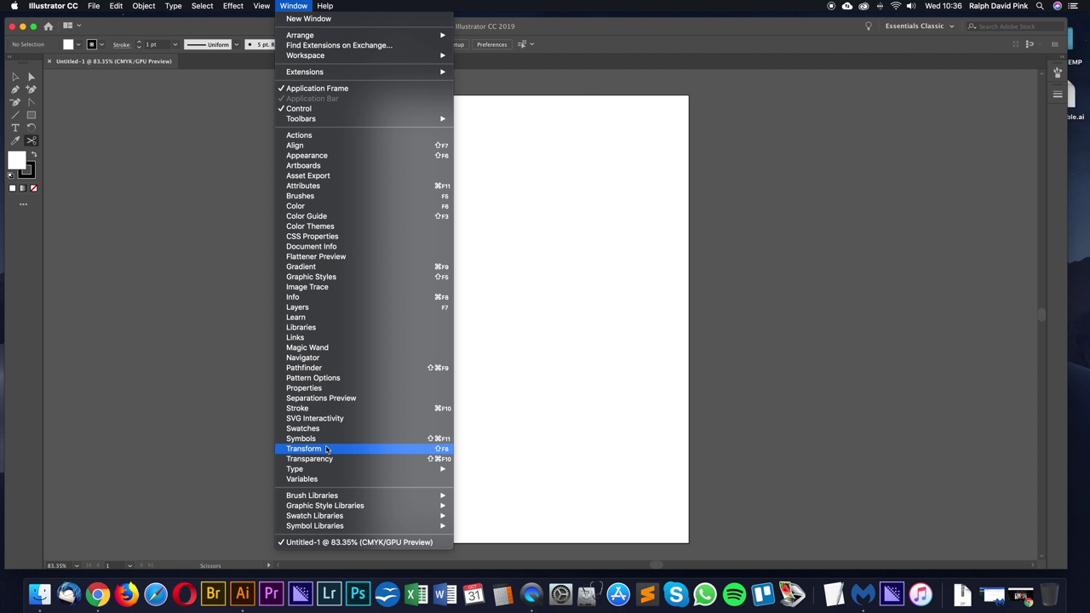
pyautogui.click(332, 368)
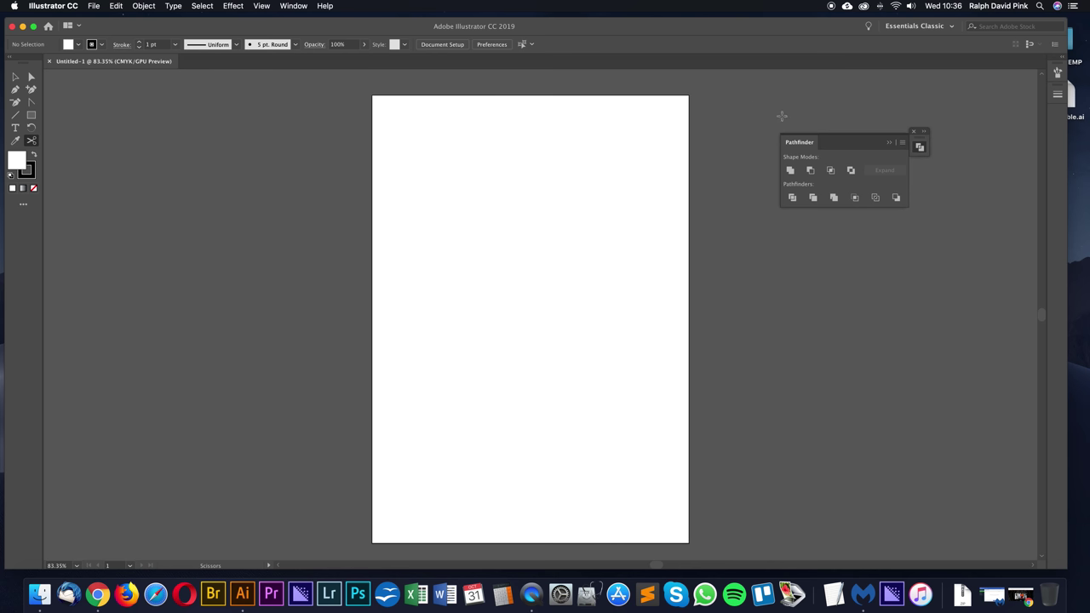
pyautogui.moveTo(922, 135); pyautogui.dragTo(1060, 114)
# Step: Open the Align panel and dock it with the other side panels
pyautogui.click(289, 7)
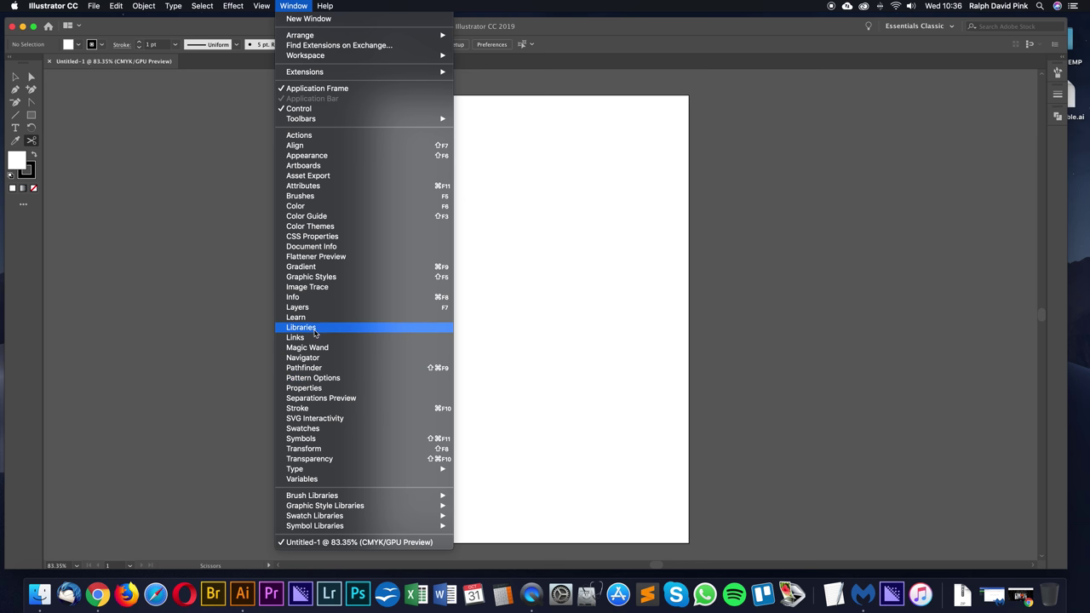
pyautogui.click(303, 146)
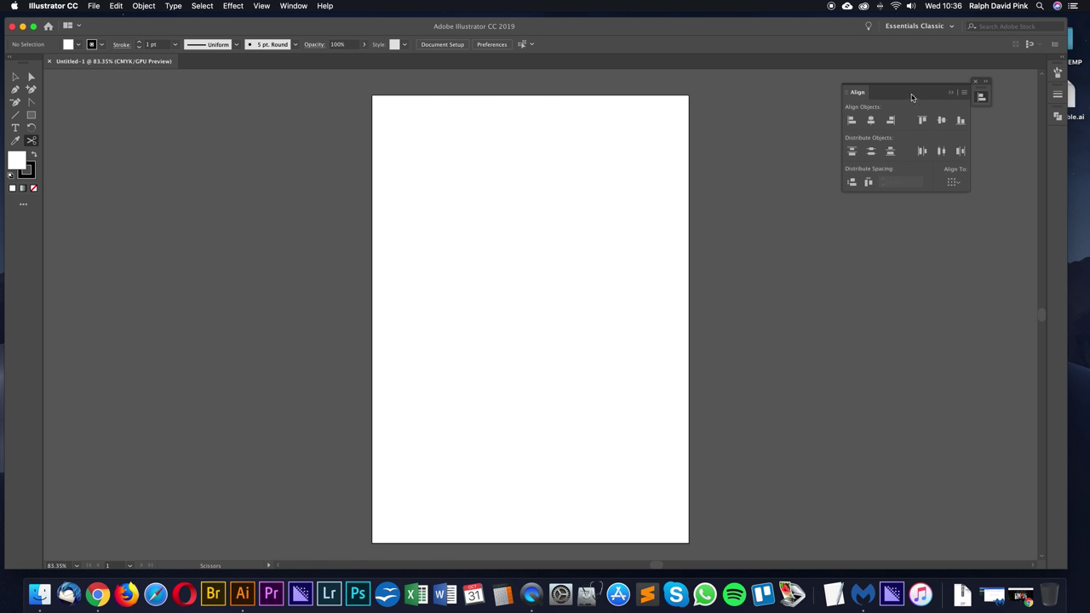
pyautogui.moveTo(911, 96); pyautogui.dragTo(1057, 145)
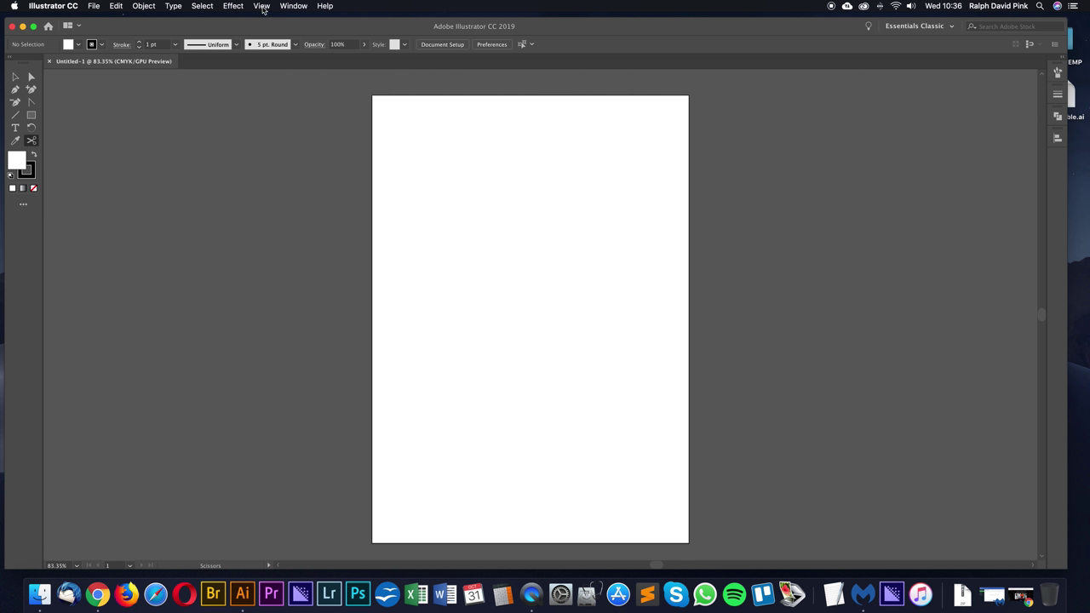
# Step: Switch the workspace to Pattern Cutting Workspace, then to Essentials Classic
pyautogui.click(294, 6)
pyautogui.moveTo(315, 58)
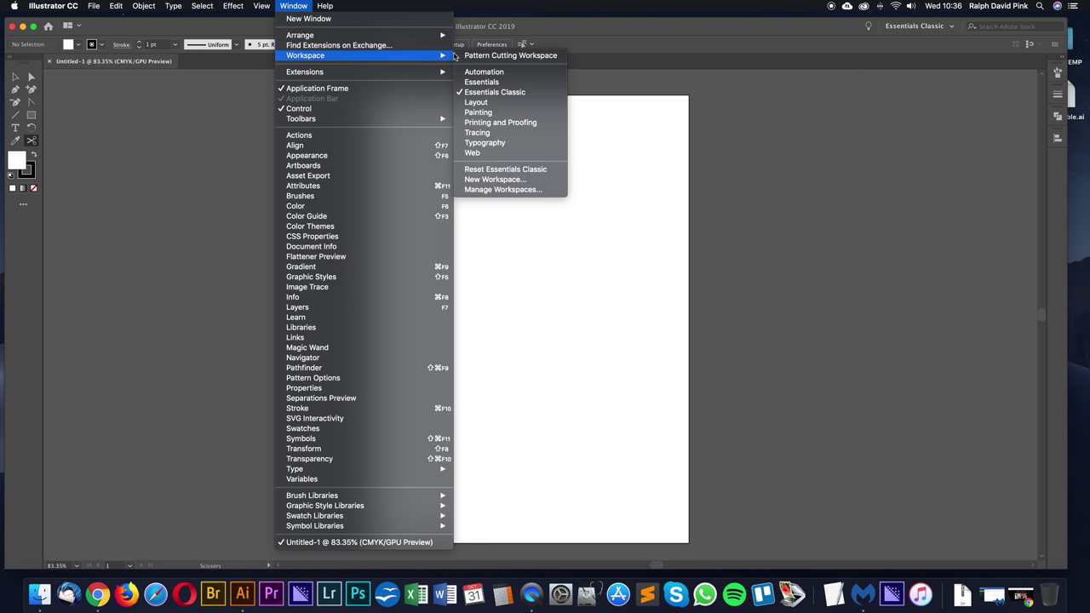
pyautogui.click(496, 56)
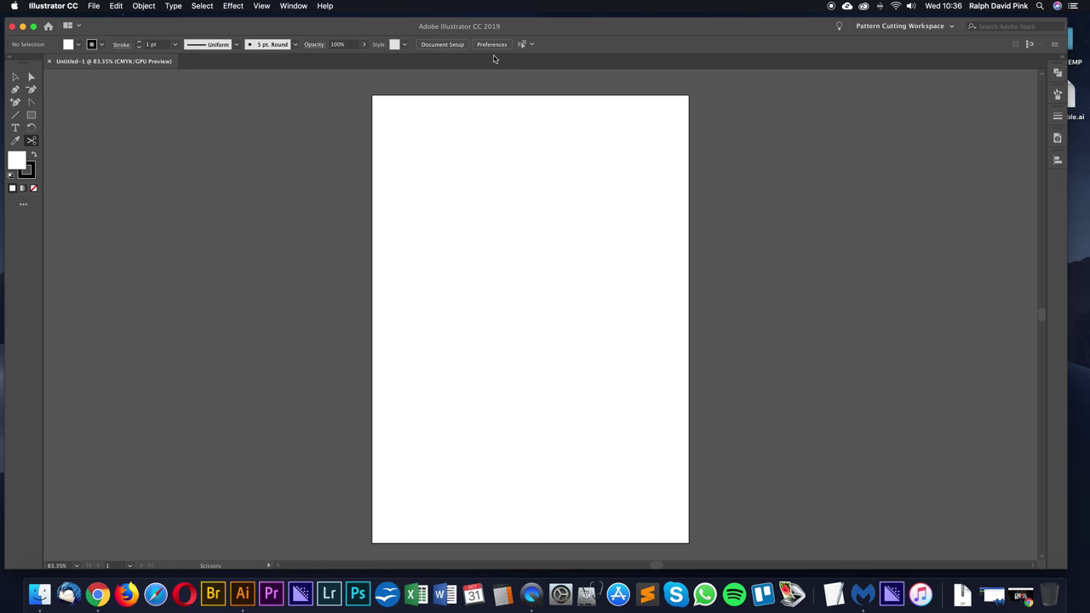
pyautogui.click(293, 6)
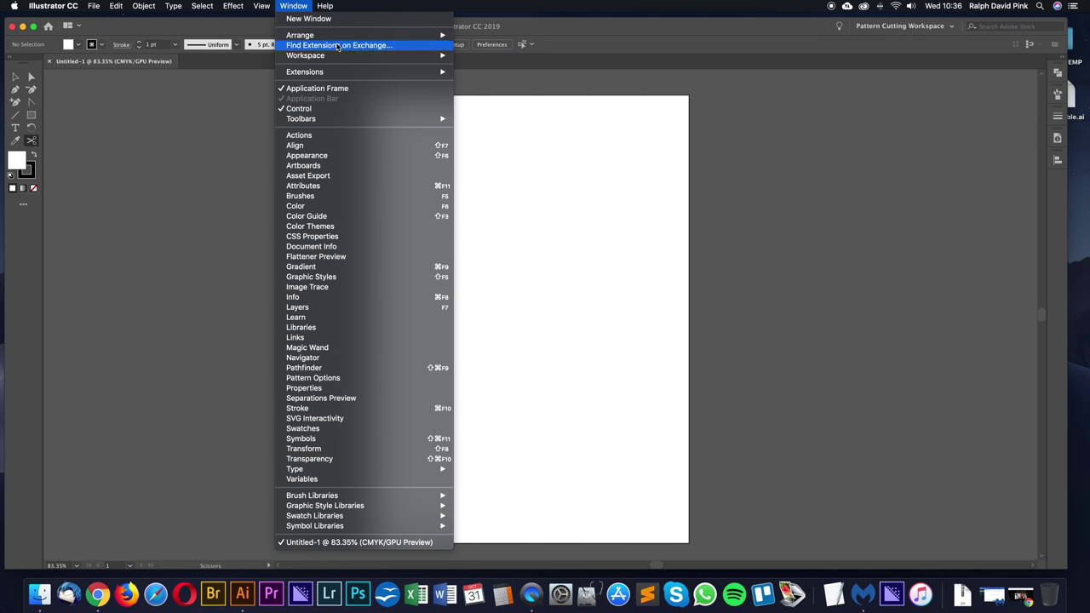
pyautogui.moveTo(433, 57)
pyautogui.click(492, 93)
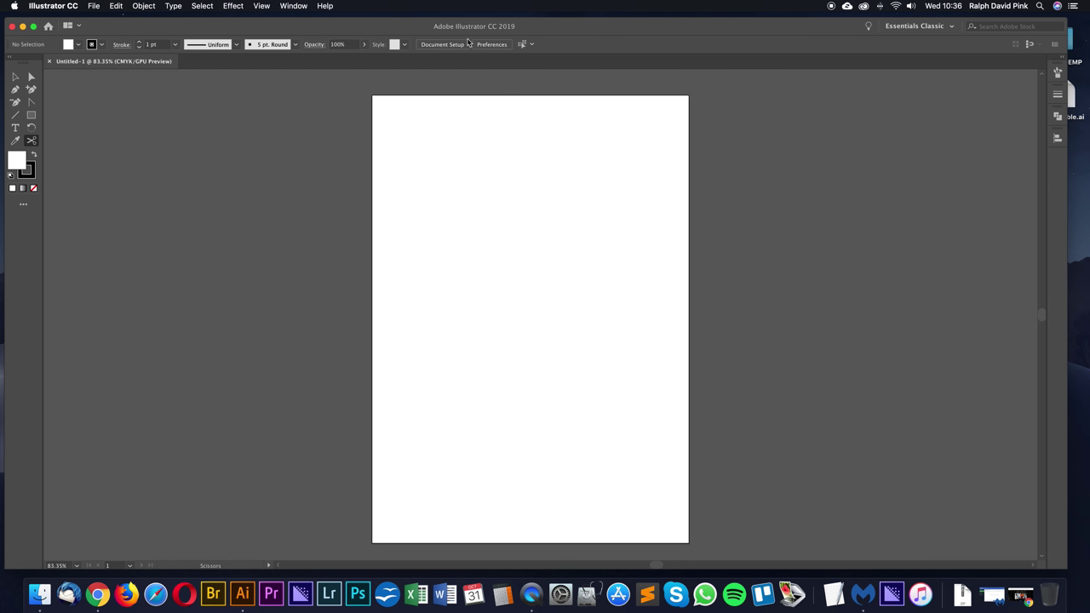
# Step: Show the Document Info panel and dock it in the right-hand dock
pyautogui.click(293, 7)
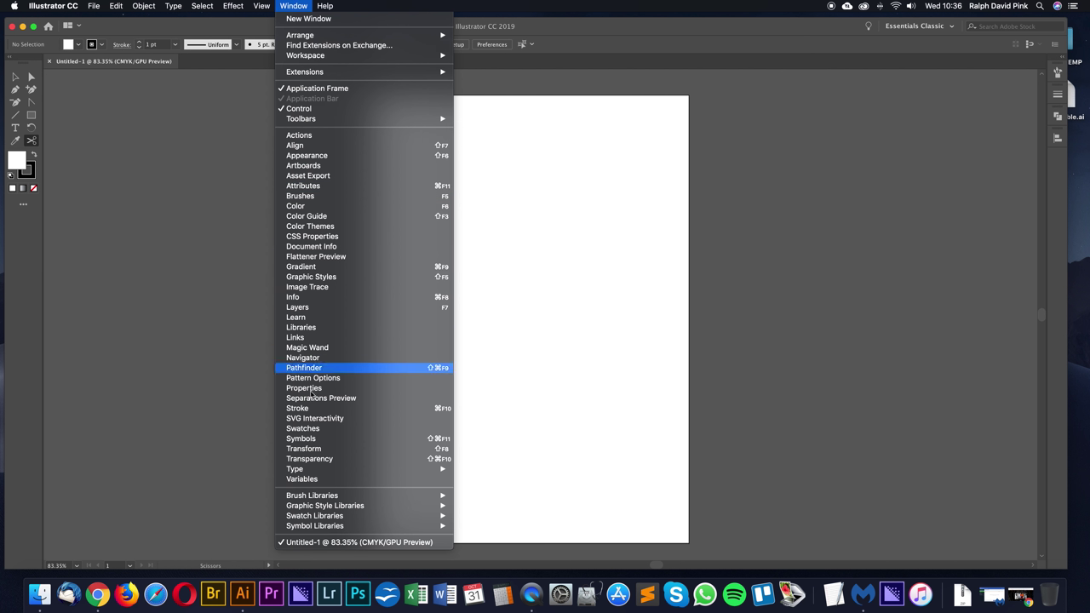
pyautogui.click(310, 246)
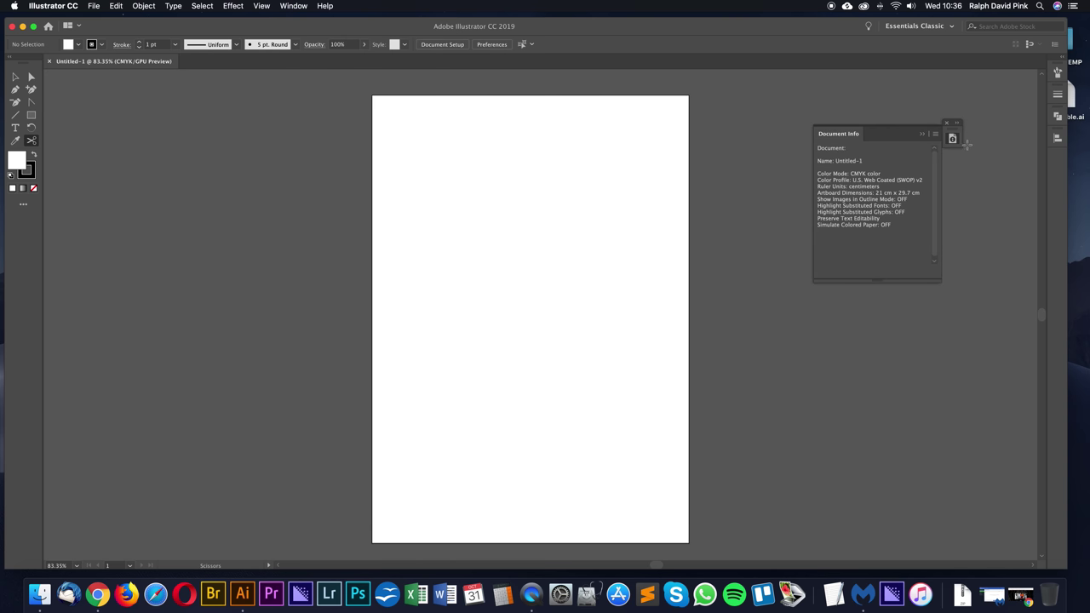
pyautogui.moveTo(952, 137); pyautogui.dragTo(1058, 162)
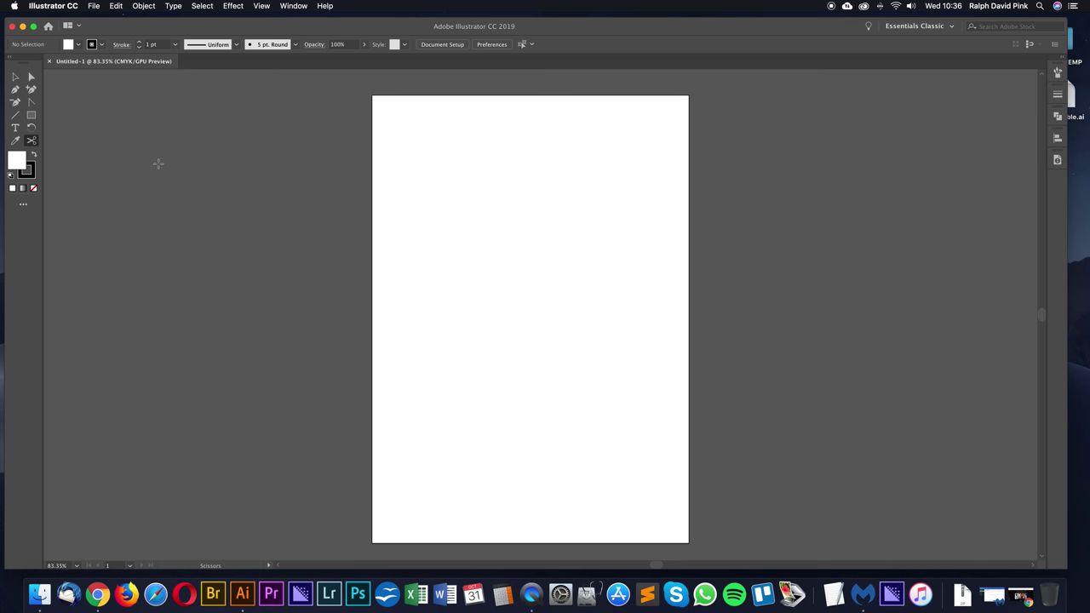
# Step: Save the current layout as a new workspace named 'Pattern cutting tutorial'
pyautogui.click(284, 7)
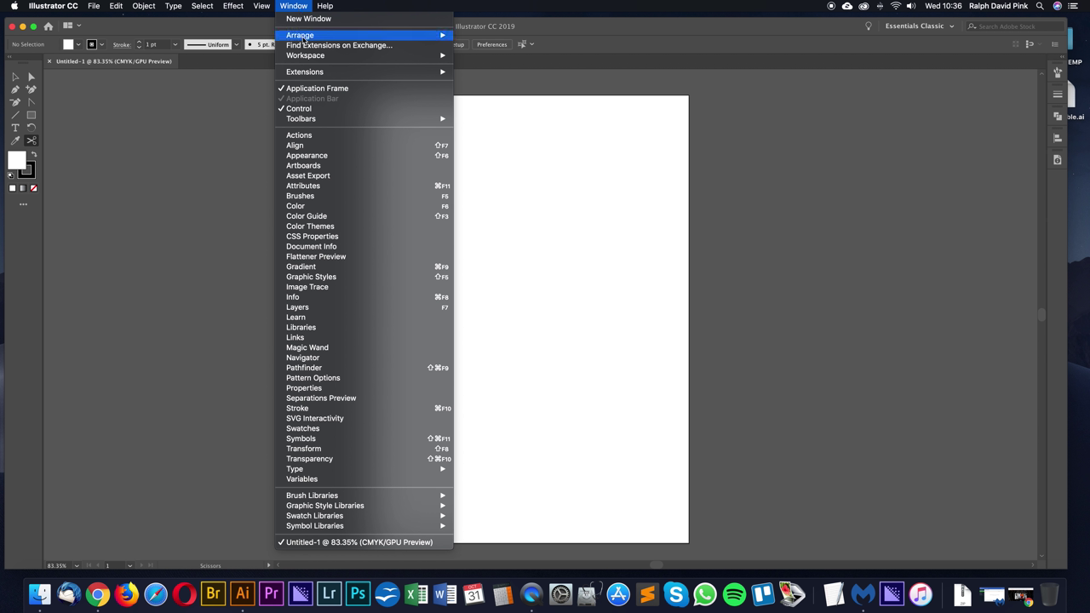
pyautogui.moveTo(314, 60)
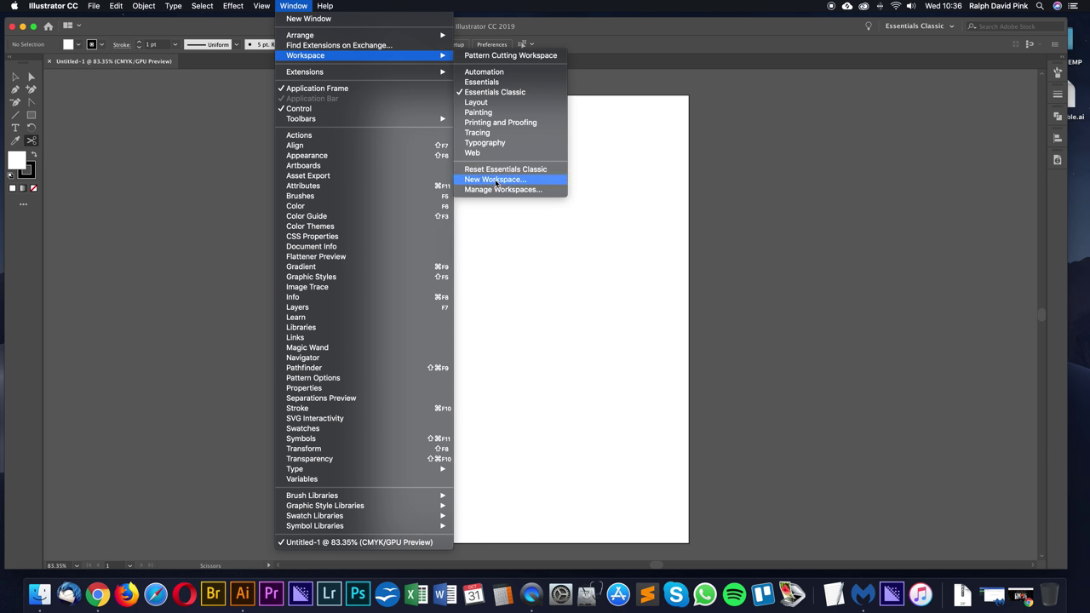
pyautogui.click(495, 182)
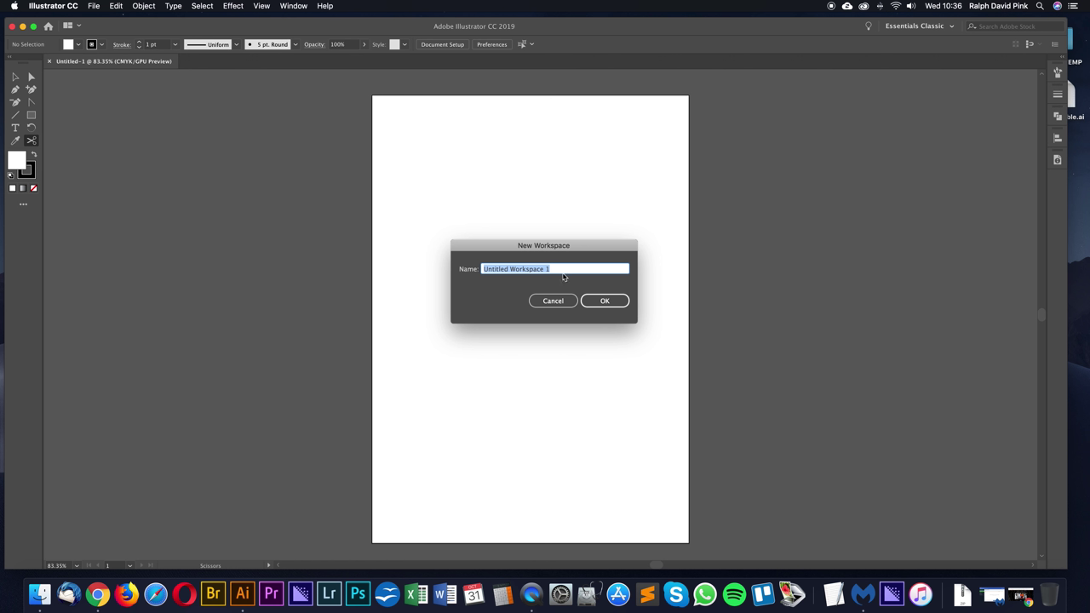
pyautogui.press('BackSpace')
pyautogui.write('Pattern cutting tutorial')
pyautogui.click(606, 300)
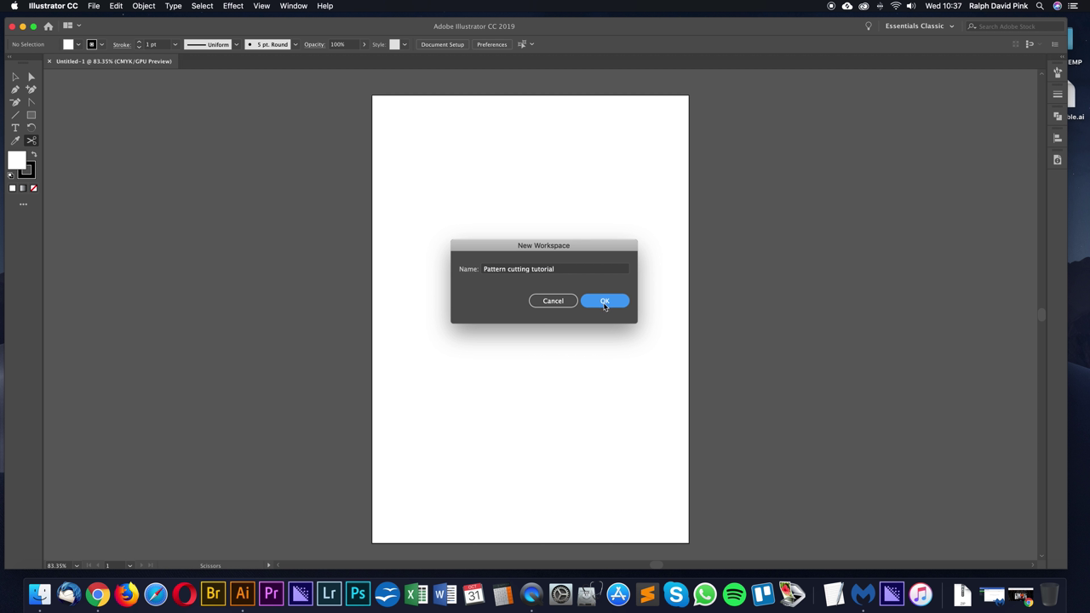
# Step: Switch briefly to the Painting workspace, then back to Pattern cutting tutorial
pyautogui.click(298, 8)
pyautogui.moveTo(413, 57)
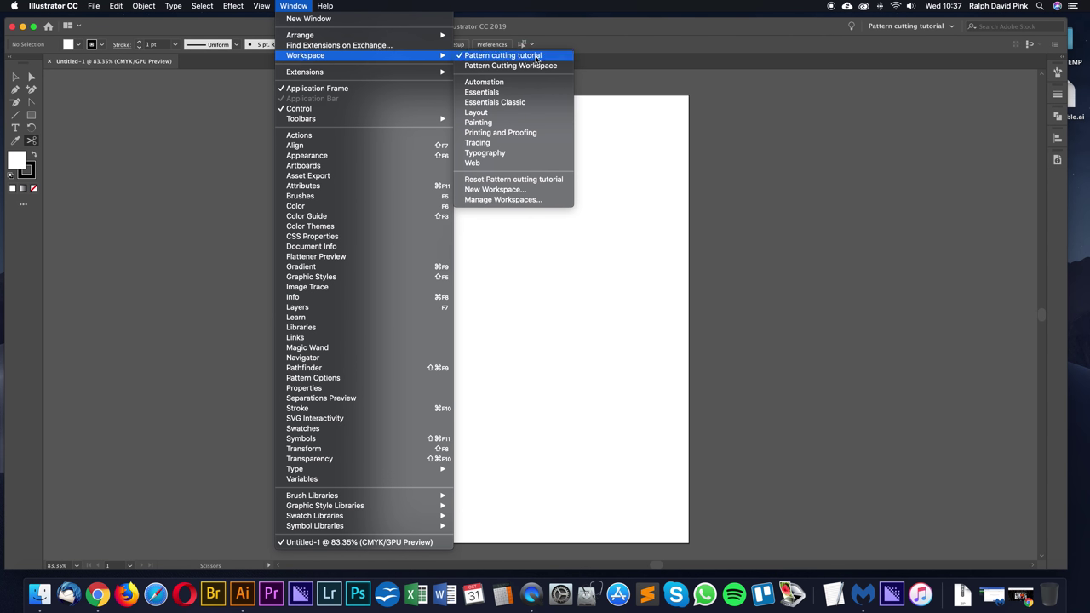
pyautogui.click(487, 125)
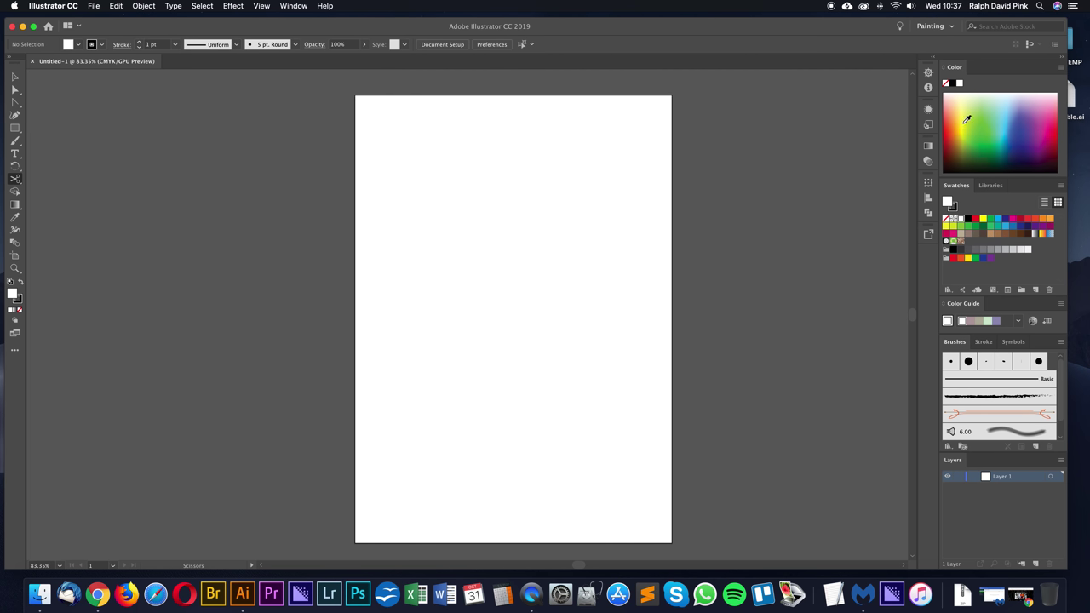
pyautogui.click(292, 7)
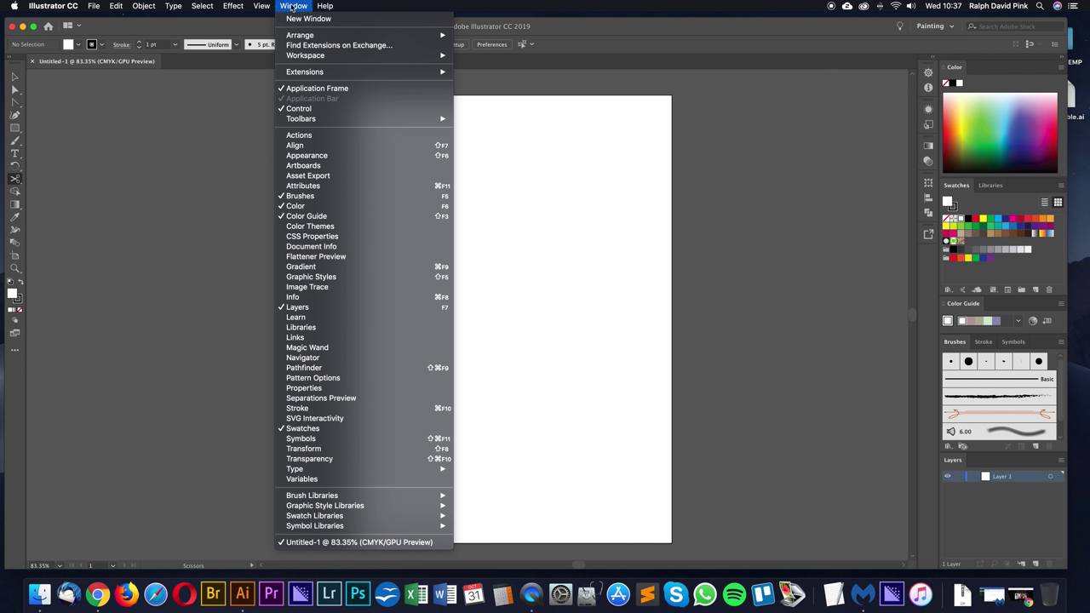
pyautogui.moveTo(443, 59)
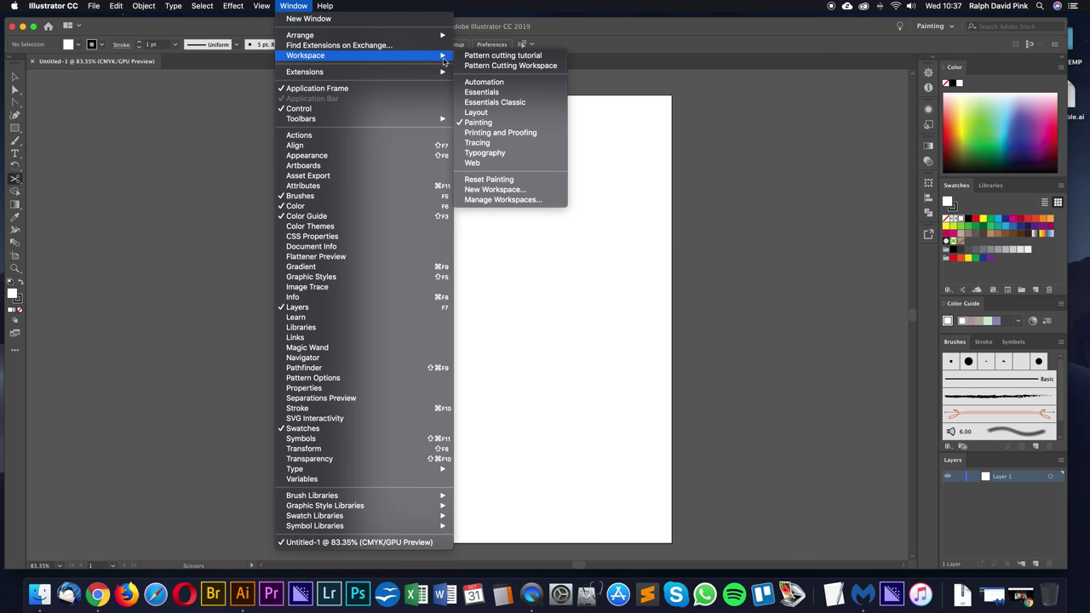
pyautogui.click(515, 65)
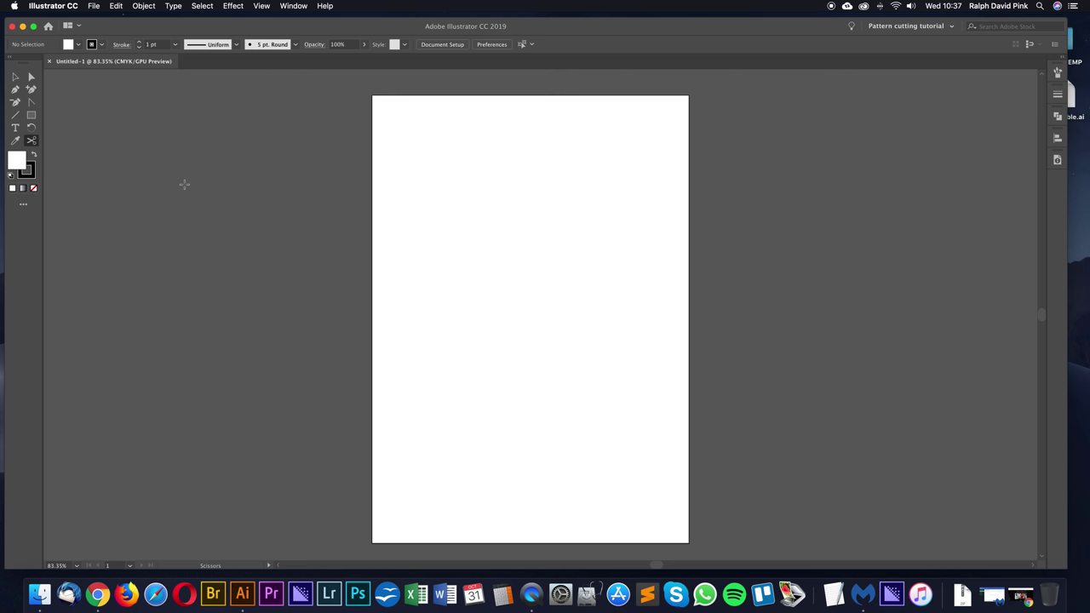
# Step: Pan and zoom around, then fit the whole artboard in view
pyautogui.click(14, 78)
pyautogui.hscroll(3, 528, 238)
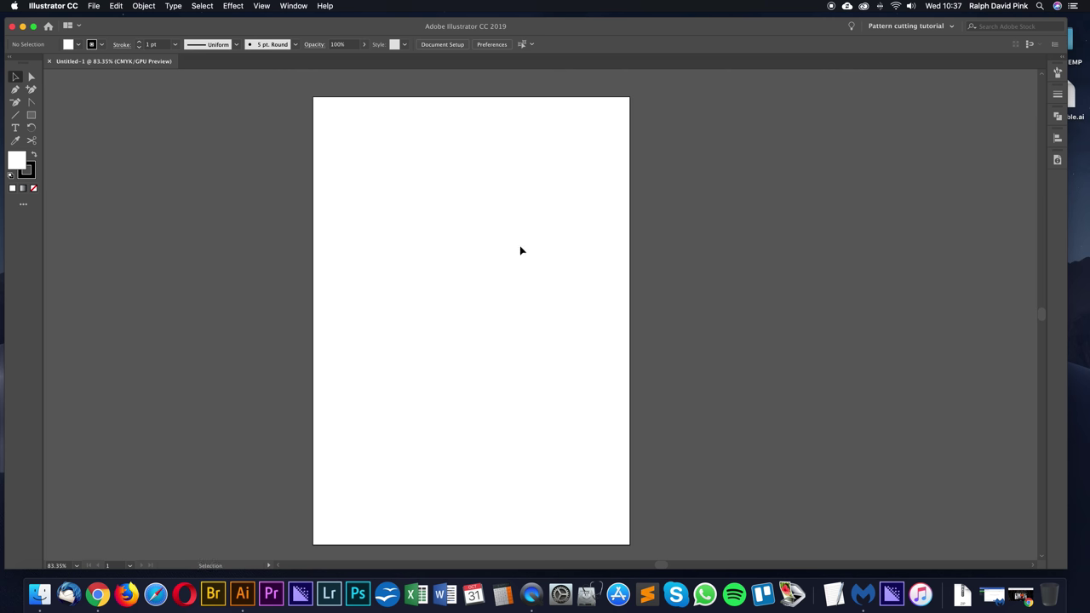
pyautogui.moveTo(469, 245); pyautogui.dragTo(427, 197)
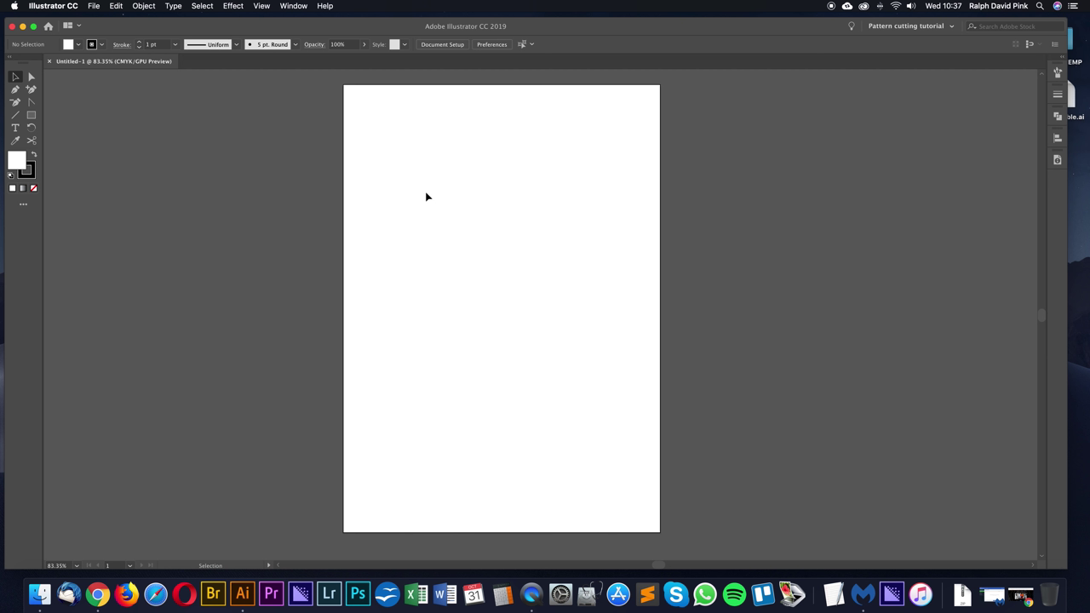
pyautogui.press('a')
pyautogui.press('super+equal')
pyautogui.press('super+equal')
pyautogui.press('super+equal')
pyautogui.press('super+equal')
pyautogui.press('super+equal')
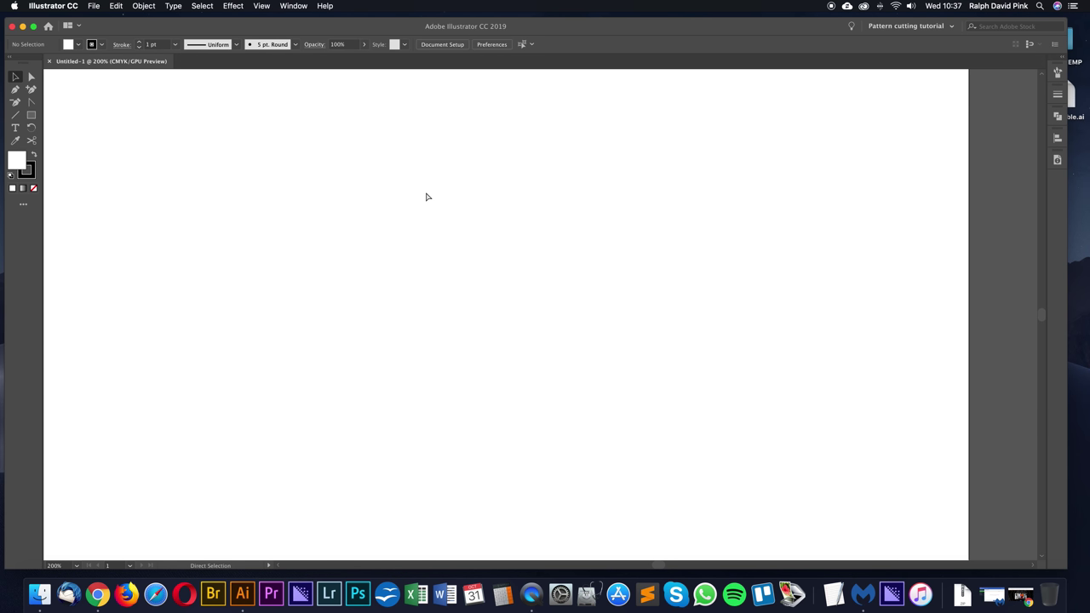
pyautogui.press('super+0')
pyautogui.press('v')
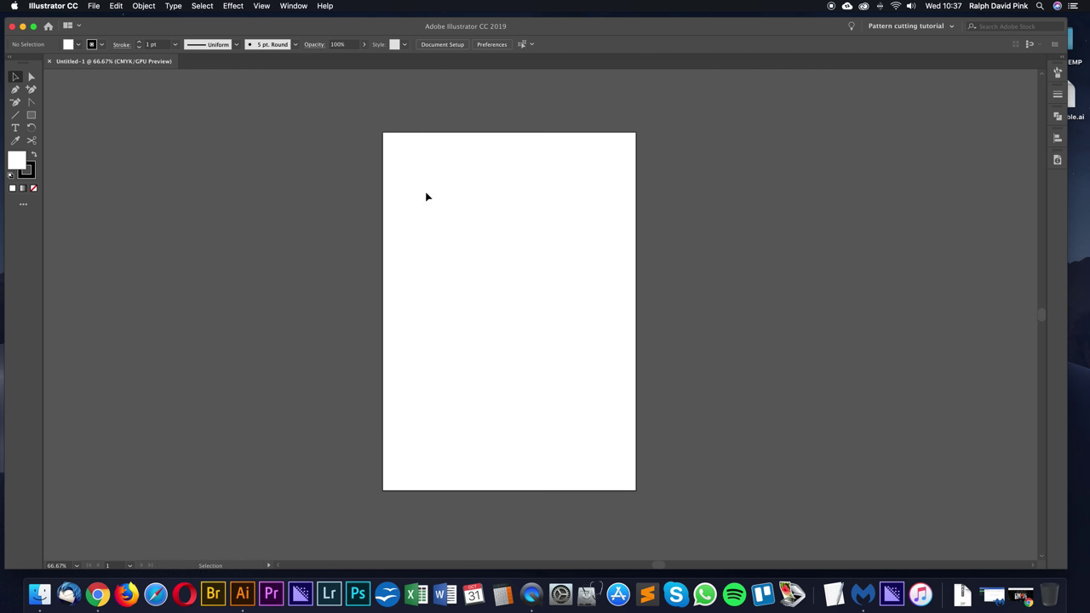
# Step: Draw a small 1.85 cm square in the artboard's upper left and select it
pyautogui.press('m')
pyautogui.moveTo(448, 205); pyautogui.dragTo(471, 228)
pyautogui.press('v')
pyautogui.click(491, 209)
pyautogui.click(468, 220)
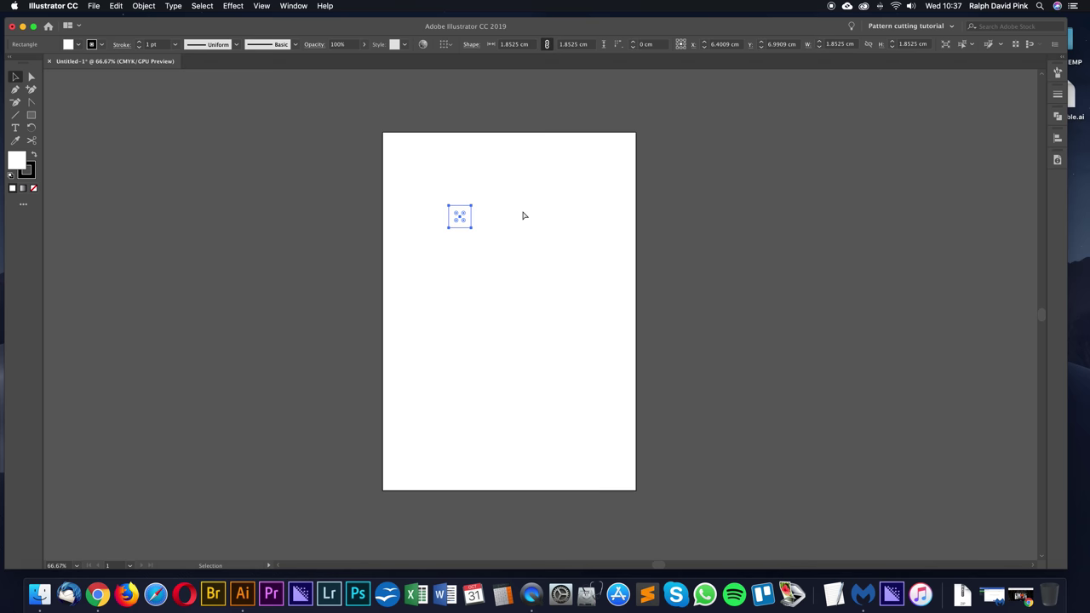
# Step: Zoom in and out repeatedly to inspect the square's edges
pyautogui.press('super+equal')
pyautogui.press('super+equal')
pyautogui.press('super+equal')
pyautogui.press('super+equal')
pyautogui.press('super+equal')
pyautogui.press('super+equal')
pyautogui.press('super+equal')
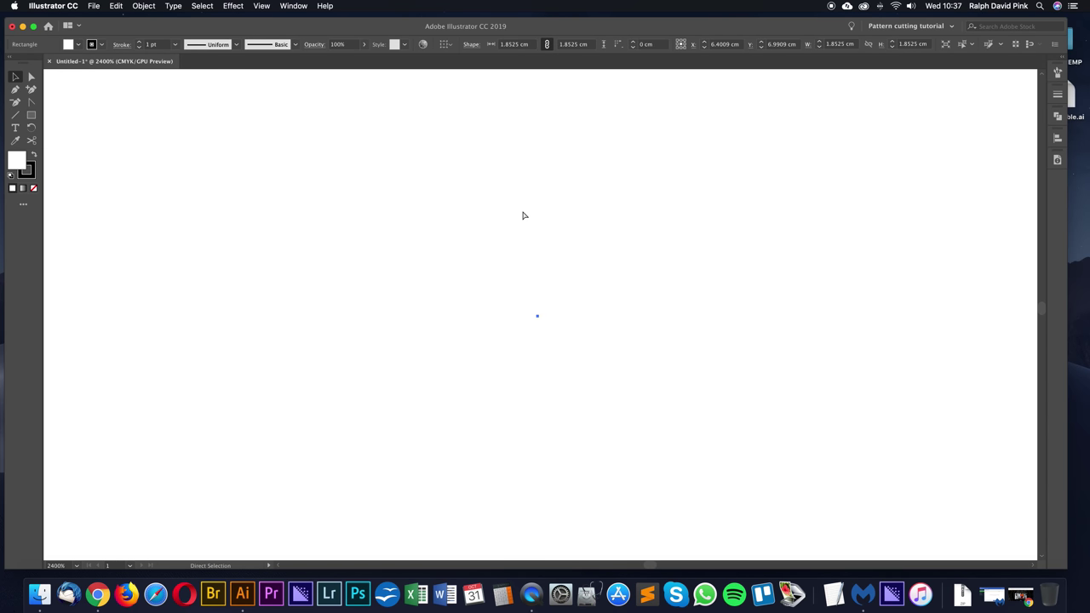
pyautogui.press('super+equal')
pyautogui.hscroll(-5, 530, 284)
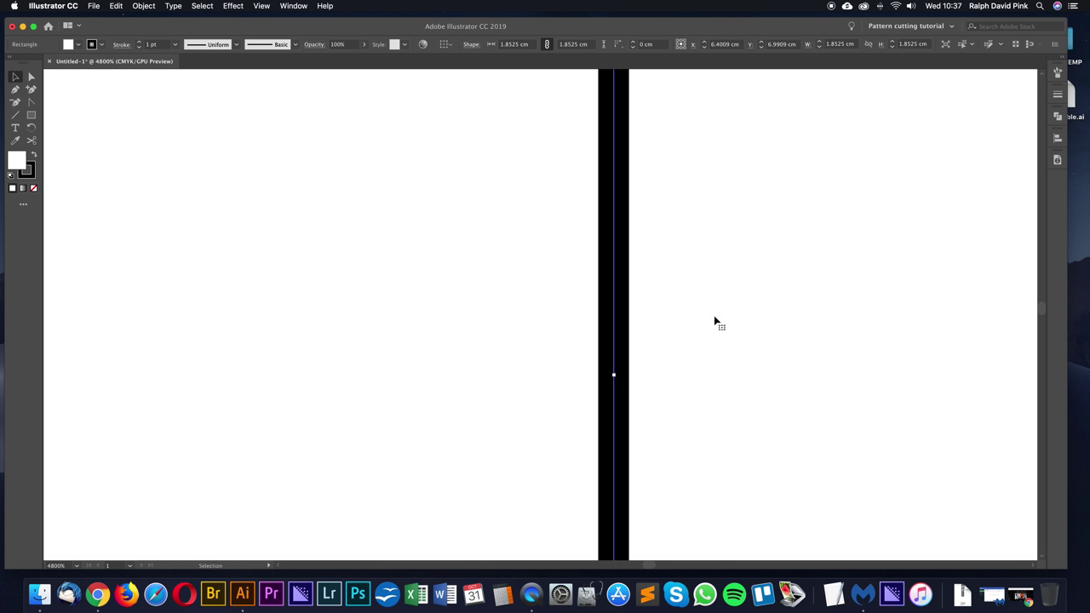
pyautogui.scroll(3, 715, 322)
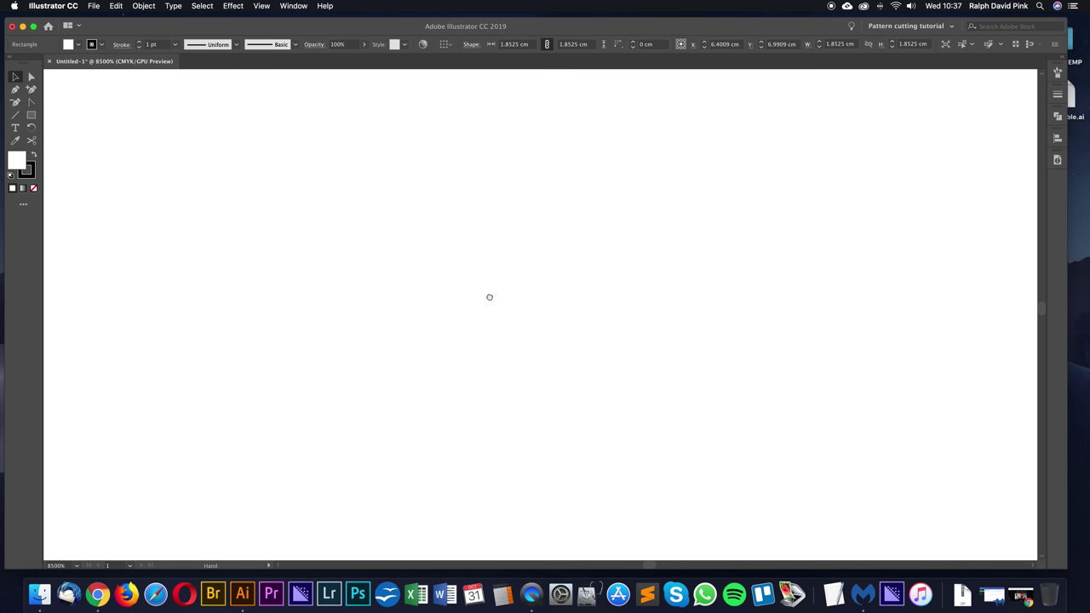
pyautogui.hscroll(-10, 520, 299)
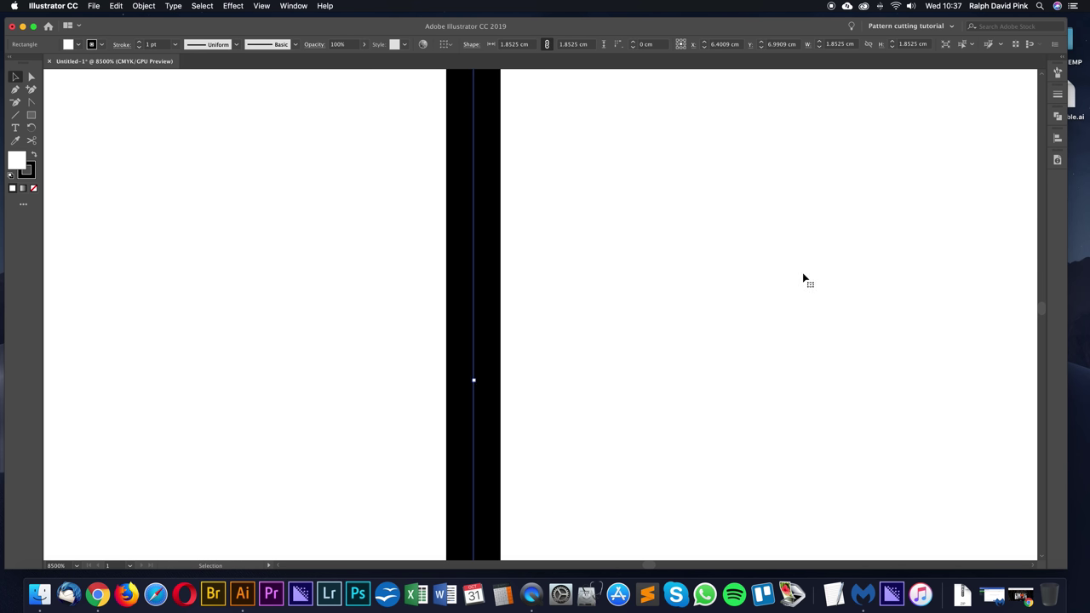
pyautogui.press('super+minus')
pyautogui.press('super+minus')
pyautogui.press('super+minus')
pyautogui.press('super+minus')
pyautogui.press('super+minus')
pyautogui.press('super+minus')
pyautogui.press('super+minus')
pyautogui.press('super+minus')
pyautogui.press('super+minus')
pyautogui.press('super+minus')
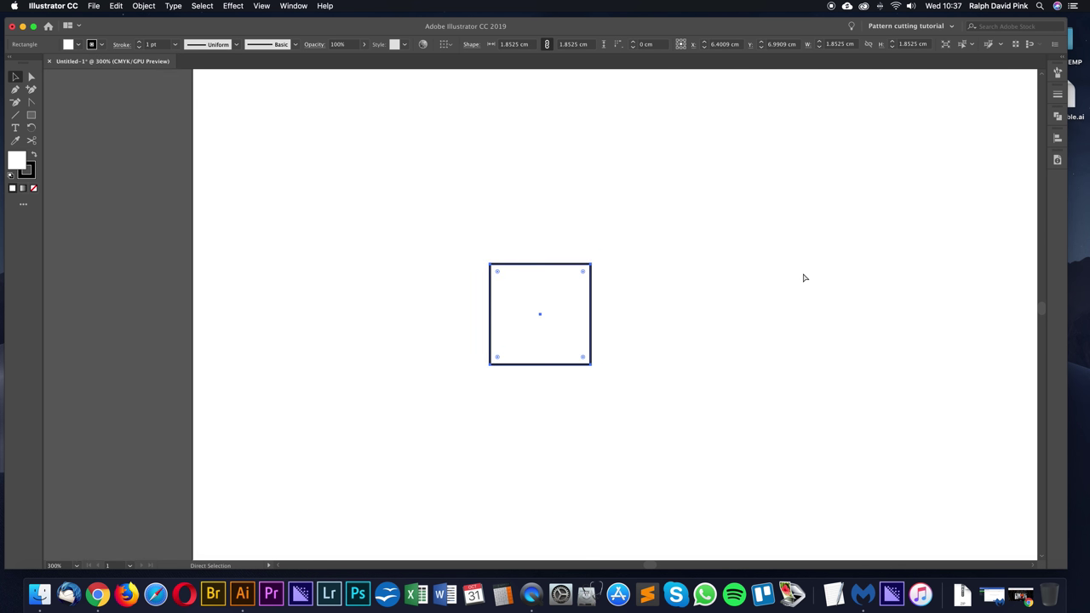
pyautogui.press('super+plus')
pyautogui.press('super+plus')
pyautogui.press('super+plus')
pyautogui.press('super+plus')
pyautogui.press('super+minus')
pyautogui.press('super+minus')
pyautogui.press('super+minus')
pyautogui.press('super+minus')
pyautogui.press('super+minus')
pyautogui.press('super+minus')
pyautogui.press('super+minus')
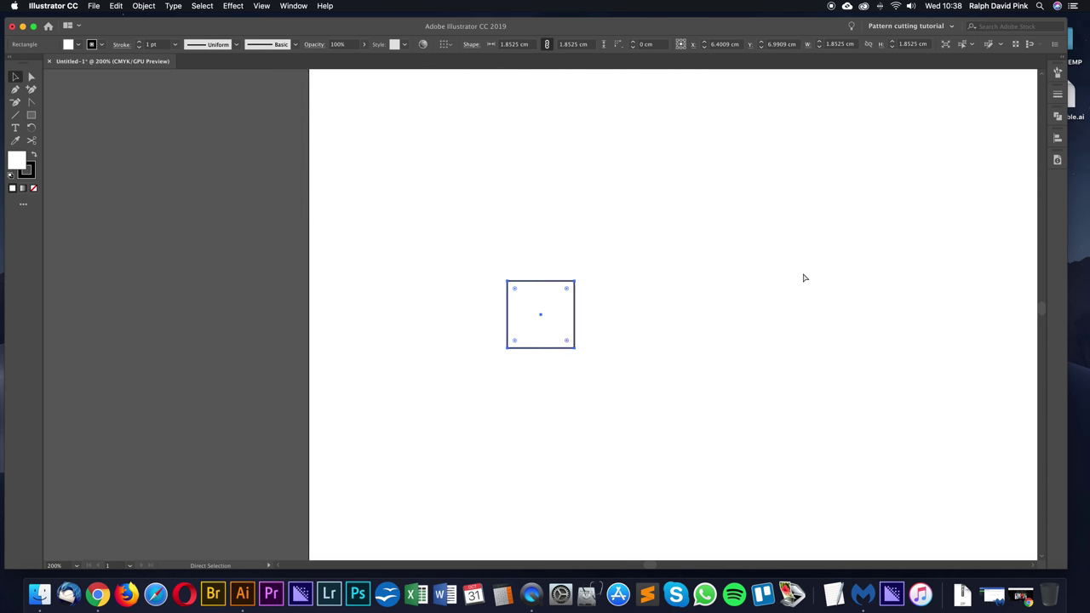
pyautogui.press('super+plus')
pyautogui.press('super+plus')
pyautogui.press('super+plus')
pyautogui.press('super+minus')
pyautogui.press('super+minus')
pyautogui.press('super+minus')
pyautogui.press('super+minus')
pyautogui.press('super+plus')
pyautogui.press('super+plus')
pyautogui.press('super+plus')
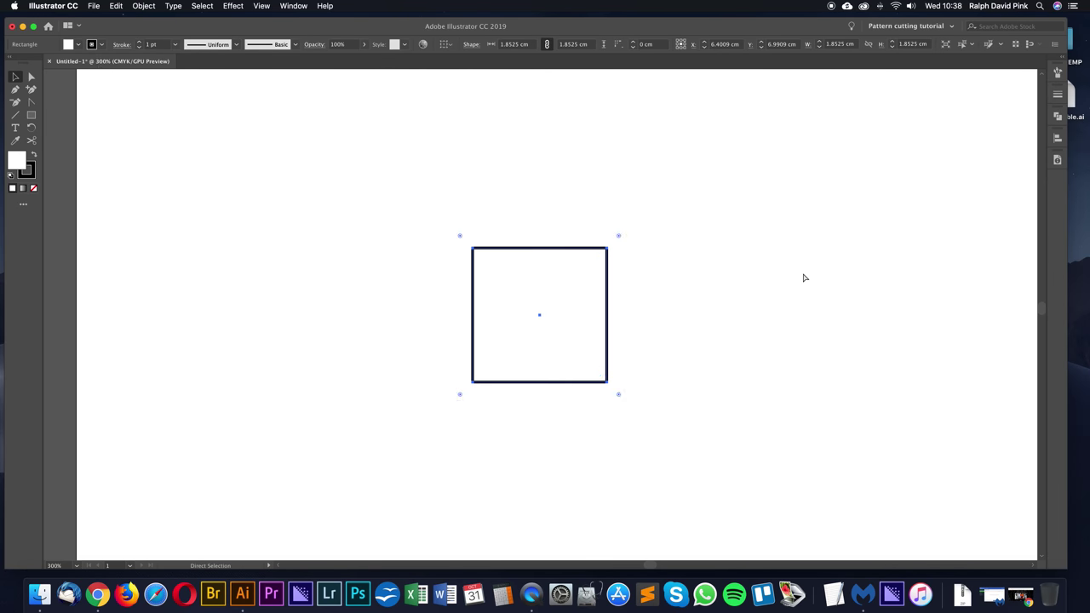
# Step: Pan the view around the square with space-drag, bringing it up
pyautogui.press('space')
pyautogui.moveTo(803, 278); pyautogui.dragTo(676, 305)
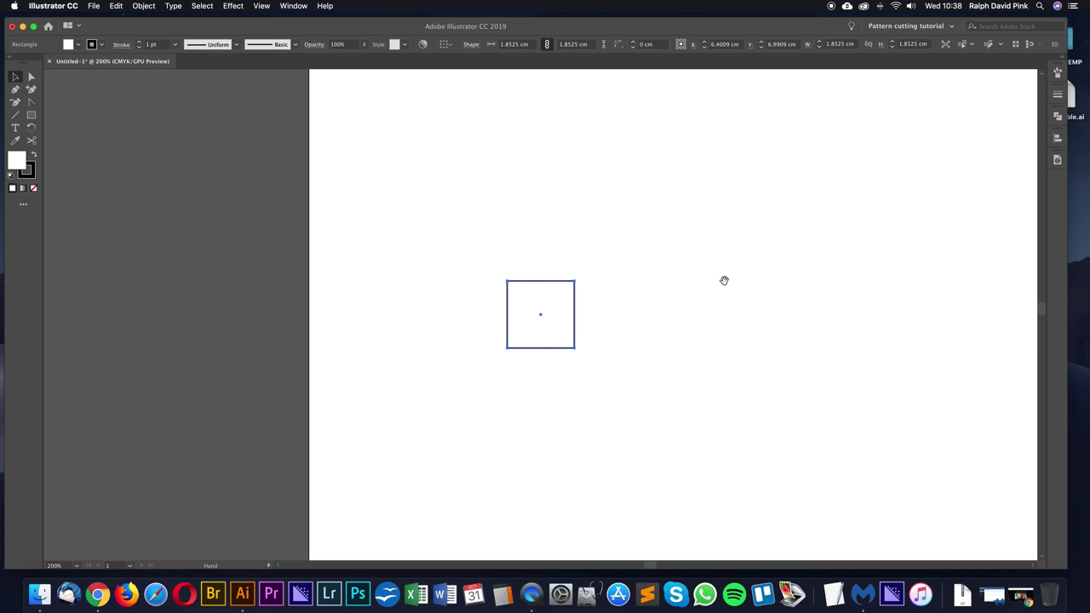
pyautogui.moveTo(804, 232); pyautogui.dragTo(587, 204)
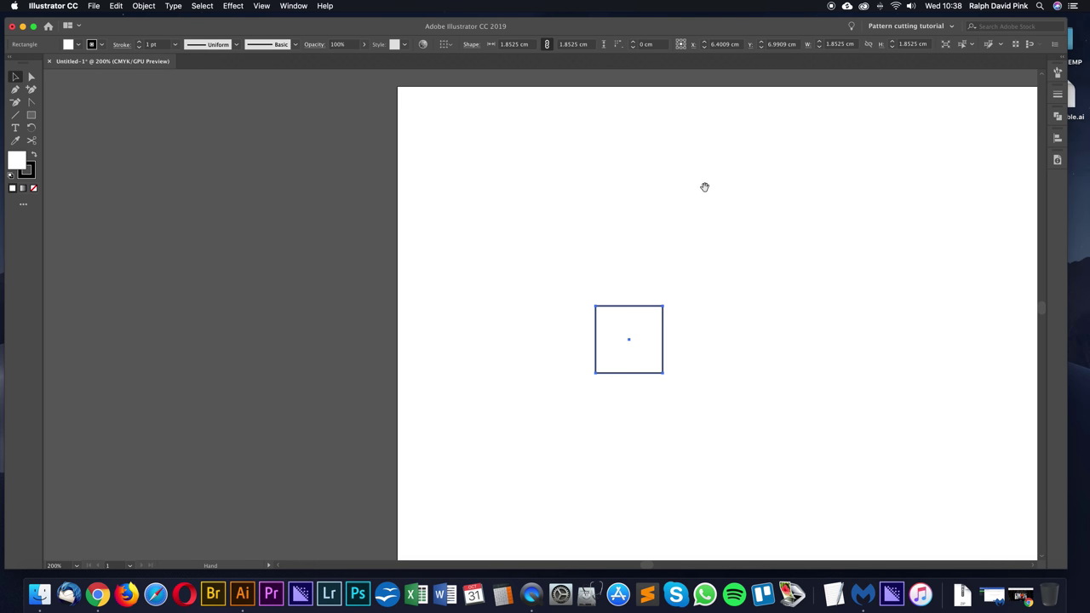
pyautogui.moveTo(703, 188); pyautogui.dragTo(380, 299)
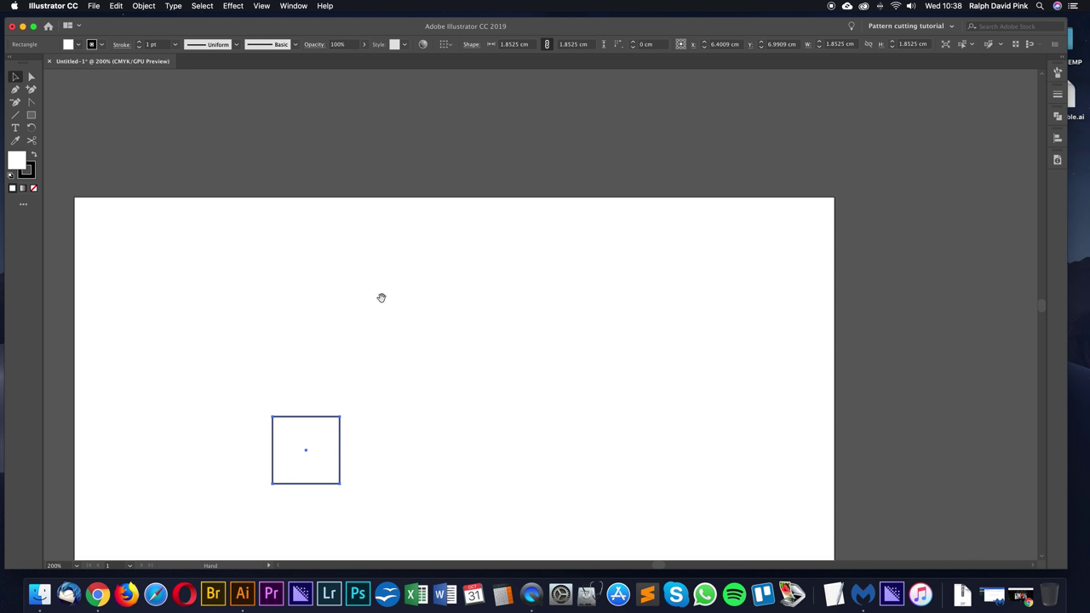
pyautogui.moveTo(236, 369); pyautogui.dragTo(514, 182)
# Step: Zoom in and out around the square, finishing at 100% with more artboard visible
pyautogui.press('super+equal')
pyautogui.press('super+equal')
pyautogui.press('super+equal')
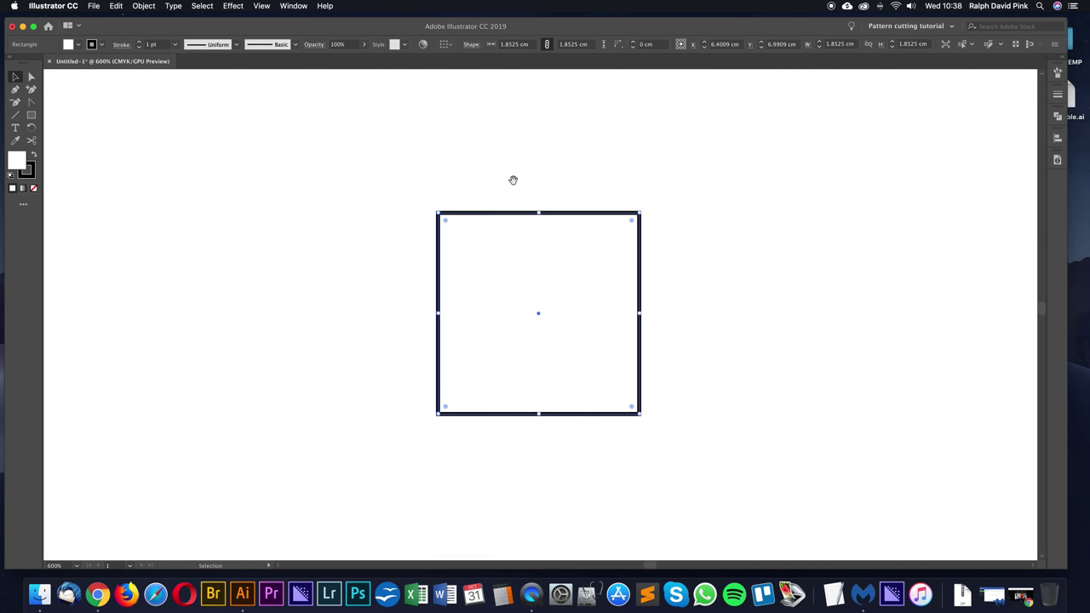
pyautogui.hscroll(3, 471, 294)
pyautogui.scroll(2, 472, 294)
pyautogui.press('super+minus')
pyautogui.press('super+minus')
pyautogui.press('super+minus')
pyautogui.hscroll(3, 474, 295)
pyautogui.scroll(-2, 473, 296)
pyautogui.scroll(3, 519, 210)
pyautogui.hscroll(-1, 518, 210)
pyautogui.scroll(-3, 489, 401)
pyautogui.hscroll(1, 489, 401)
pyautogui.press('super+equal')
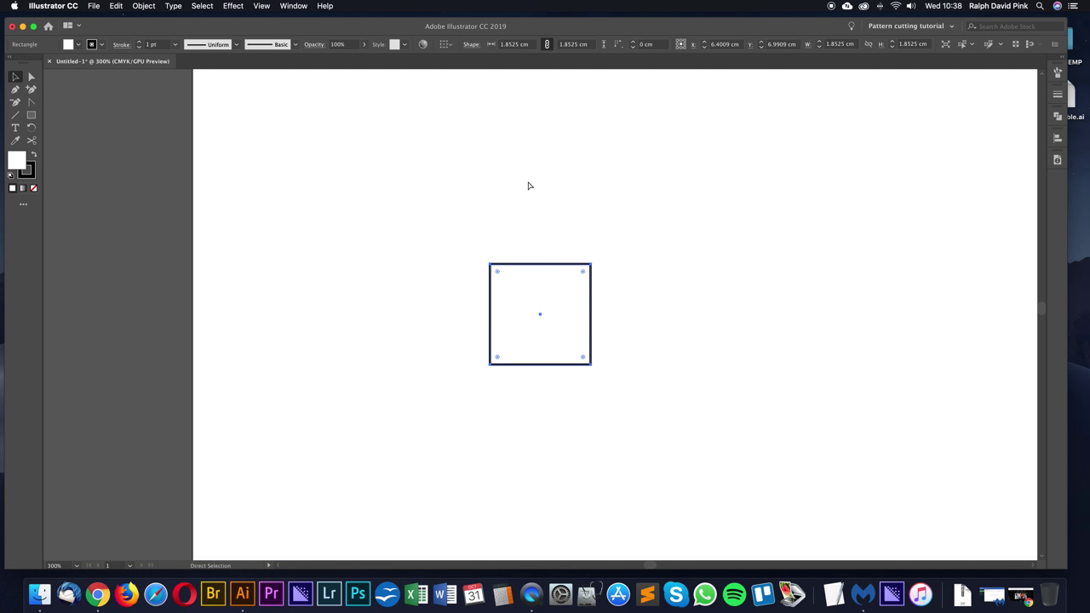
pyautogui.press('super+equal')
pyautogui.press('super+equal')
pyautogui.press('super+minus')
pyautogui.press('super+minus')
pyautogui.press('super+minus')
pyautogui.press('super+minus')
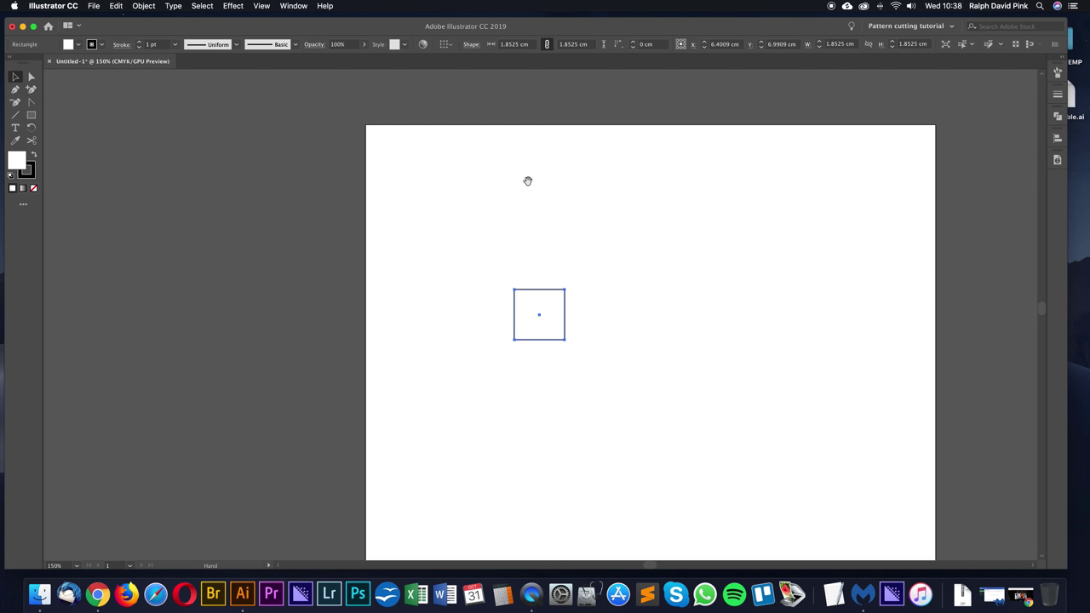
pyautogui.hscroll(3, 586, 230)
pyautogui.scroll(-1, 587, 230)
pyautogui.press('super+minus')
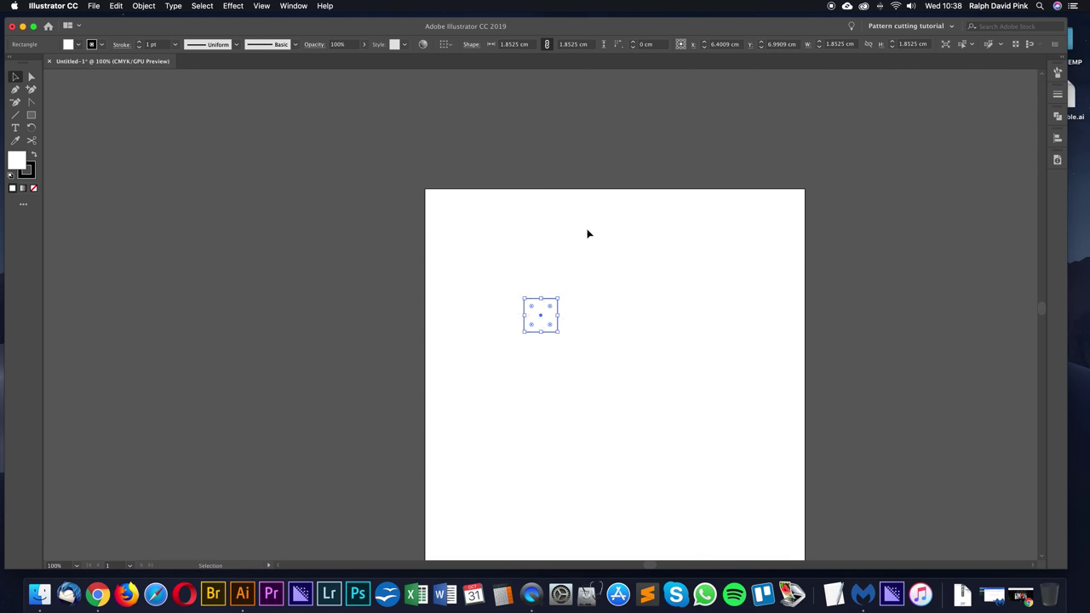
pyautogui.scroll(-3, 588, 233)
pyautogui.hscroll(2, 589, 233)
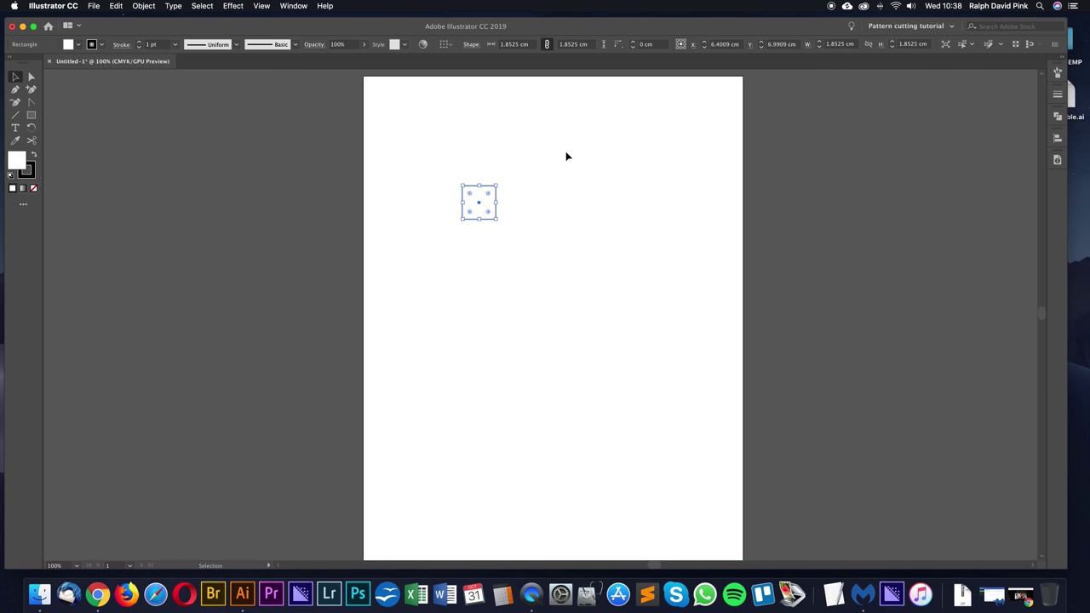
# Step: Zoom to 150% and drag the square near the artboard's top-left corner, then deselect
pyautogui.click(337, 98)
pyautogui.press('super+equal')
pyautogui.moveTo(336, 100); pyautogui.dragTo(361, 235)
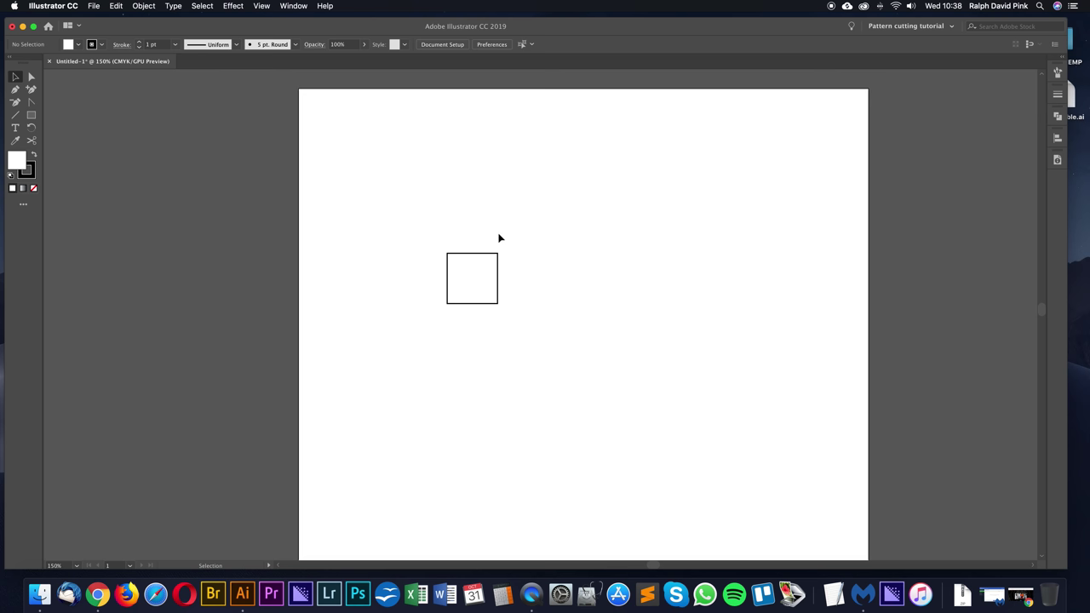
pyautogui.moveTo(437, 246); pyautogui.dragTo(515, 347)
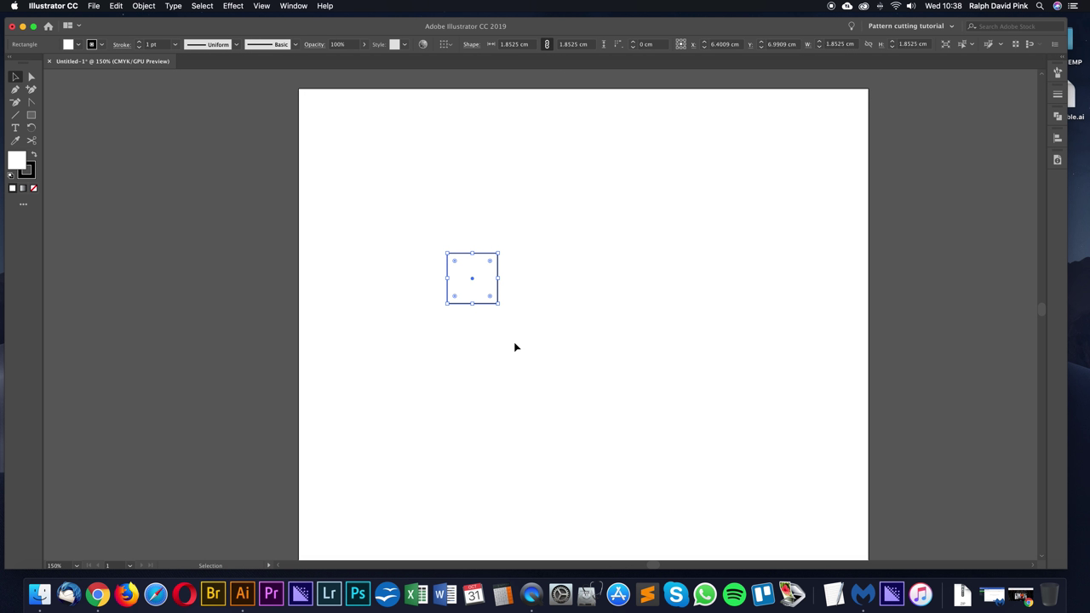
pyautogui.click(549, 200)
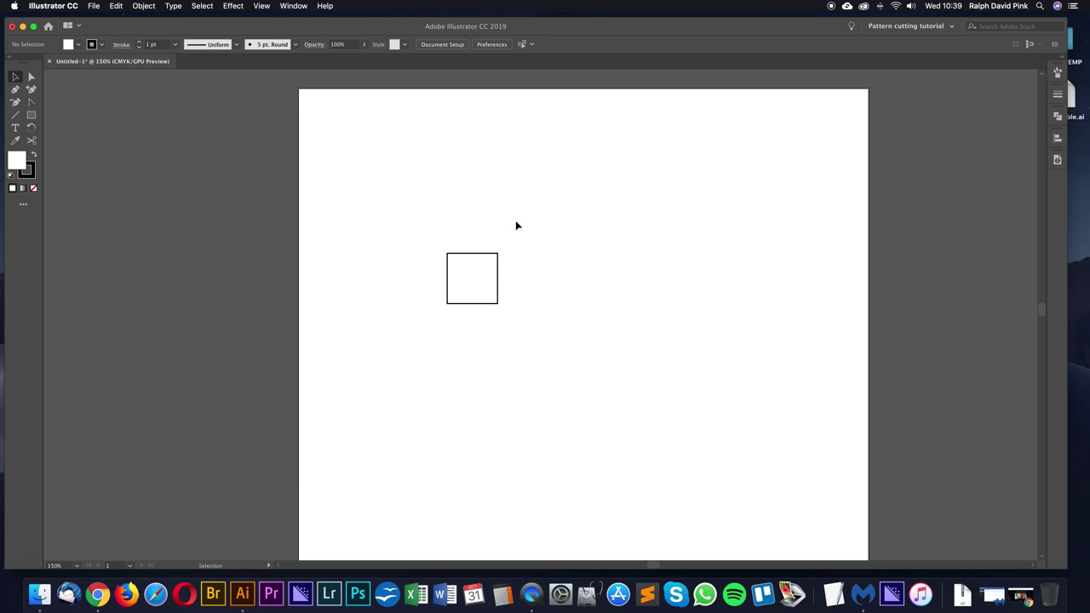
pyautogui.moveTo(499, 257); pyautogui.dragTo(426, 140)
pyautogui.click(526, 138)
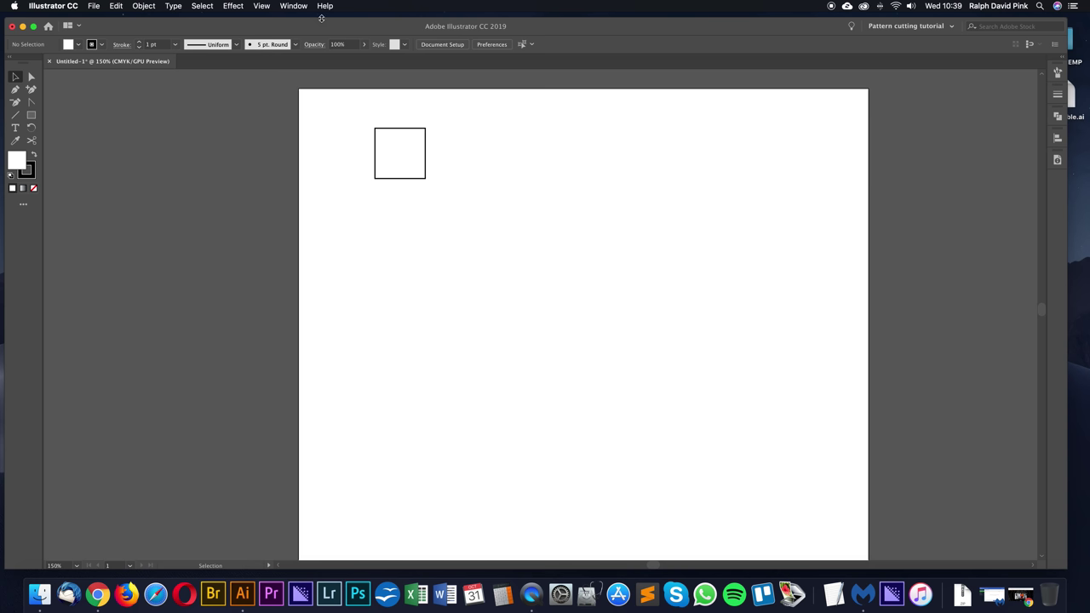
# Step: Show rulers along the top and left edges of the canvas
pyautogui.click(269, 8)
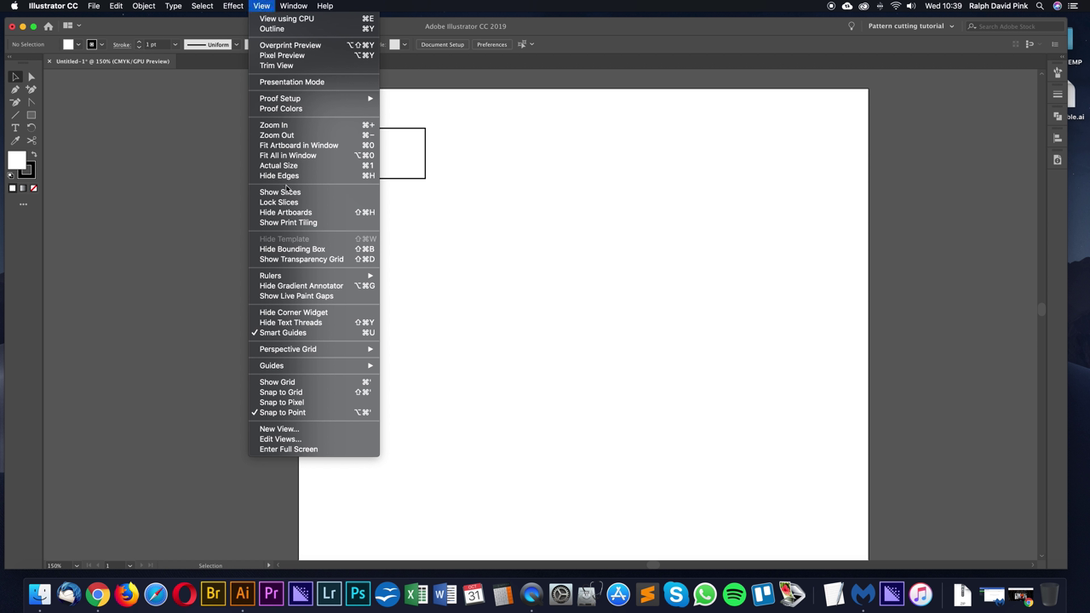
pyautogui.moveTo(296, 275)
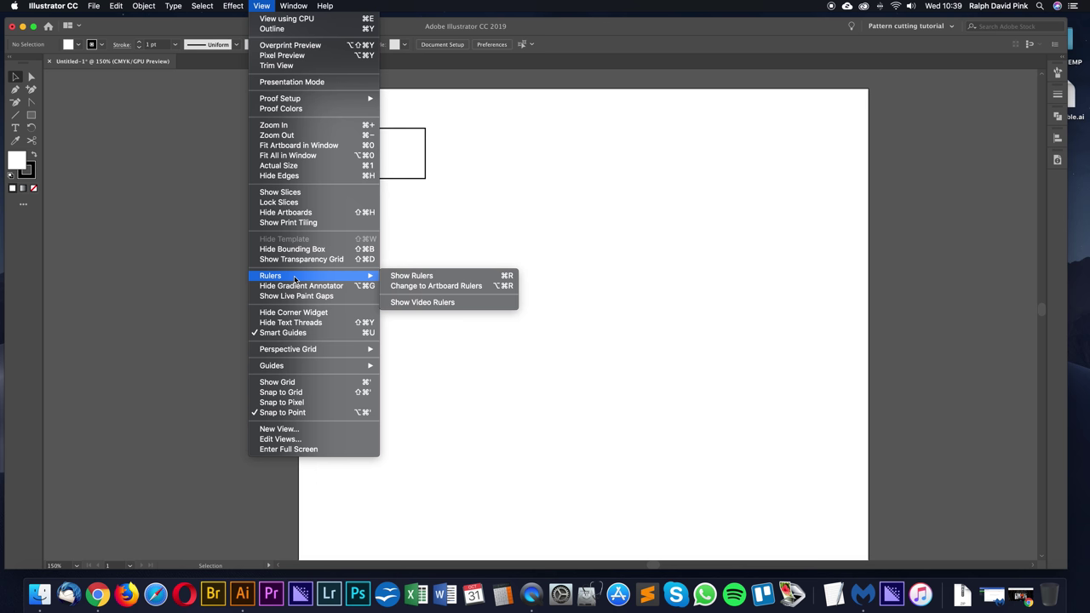
pyautogui.click(430, 280)
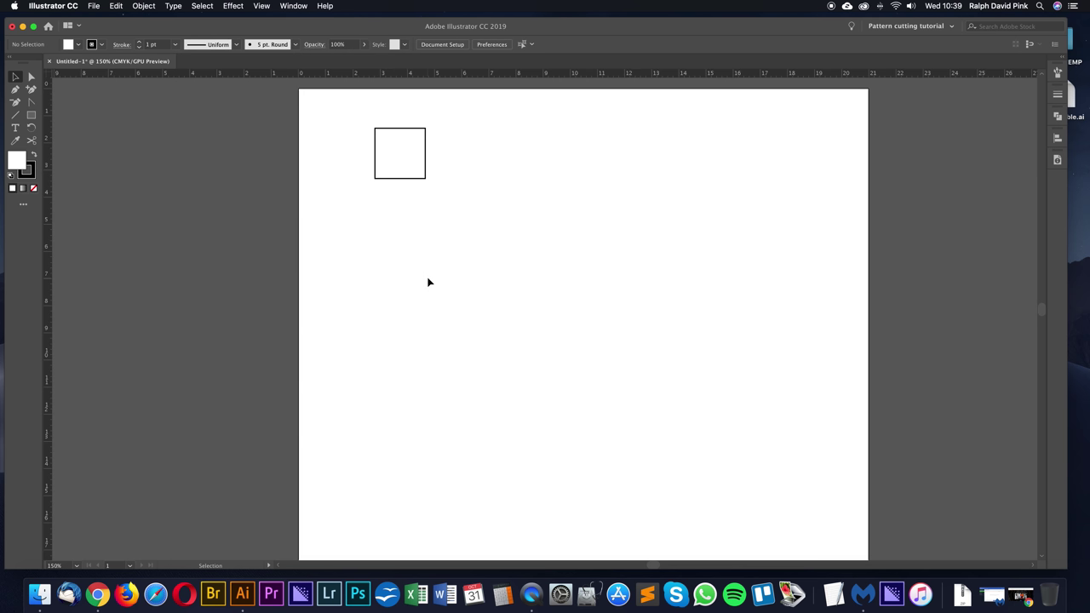
# Step: Set the ruler units to Centimeters via the ruler's context menu
pyautogui.rightClick(423, 76)
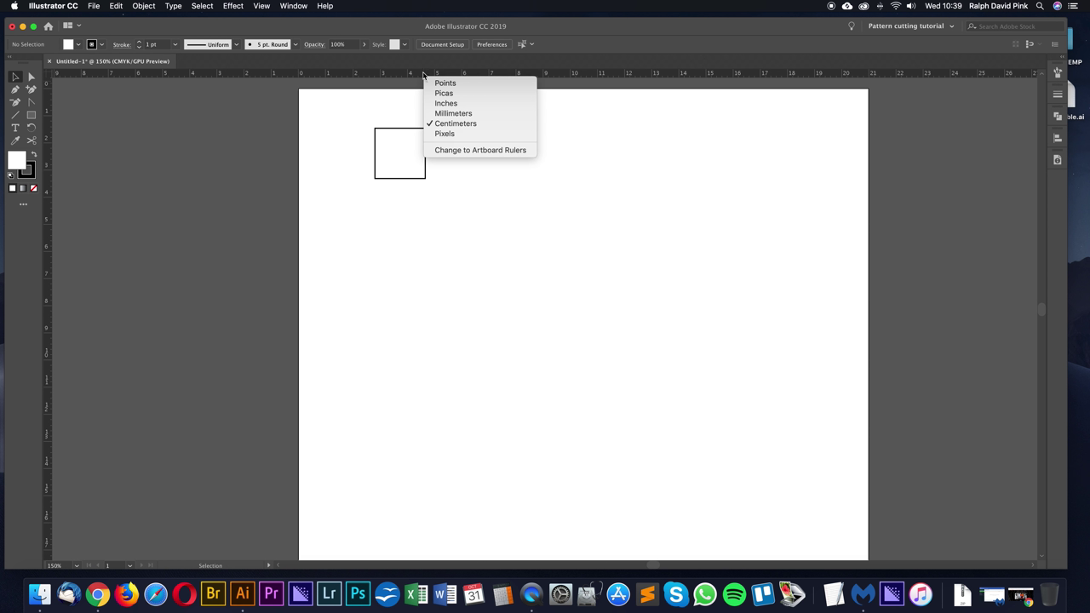
pyautogui.click(462, 105)
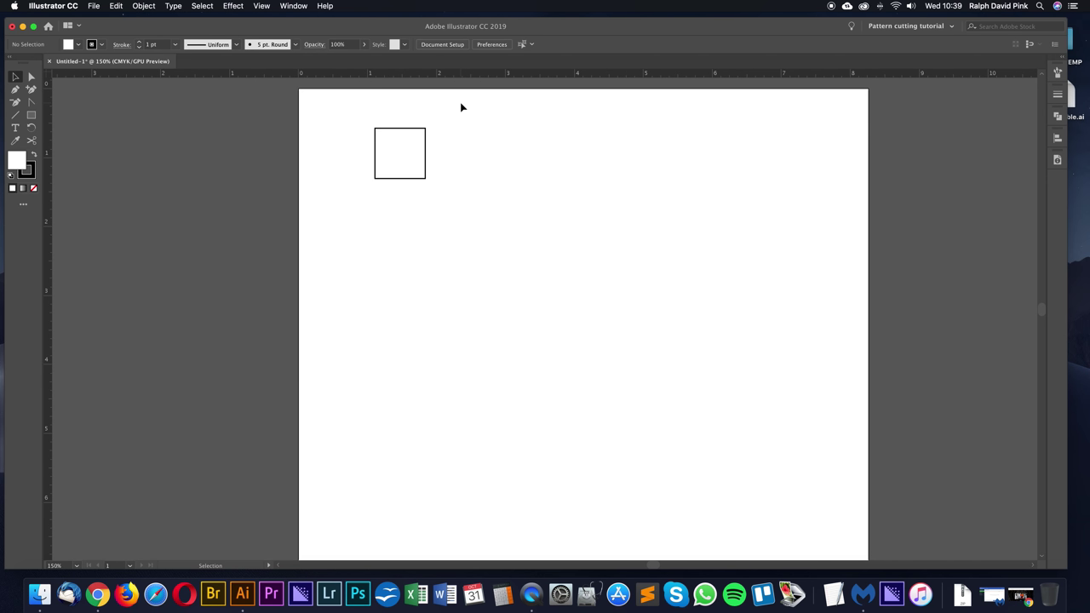
pyautogui.rightClick(474, 76)
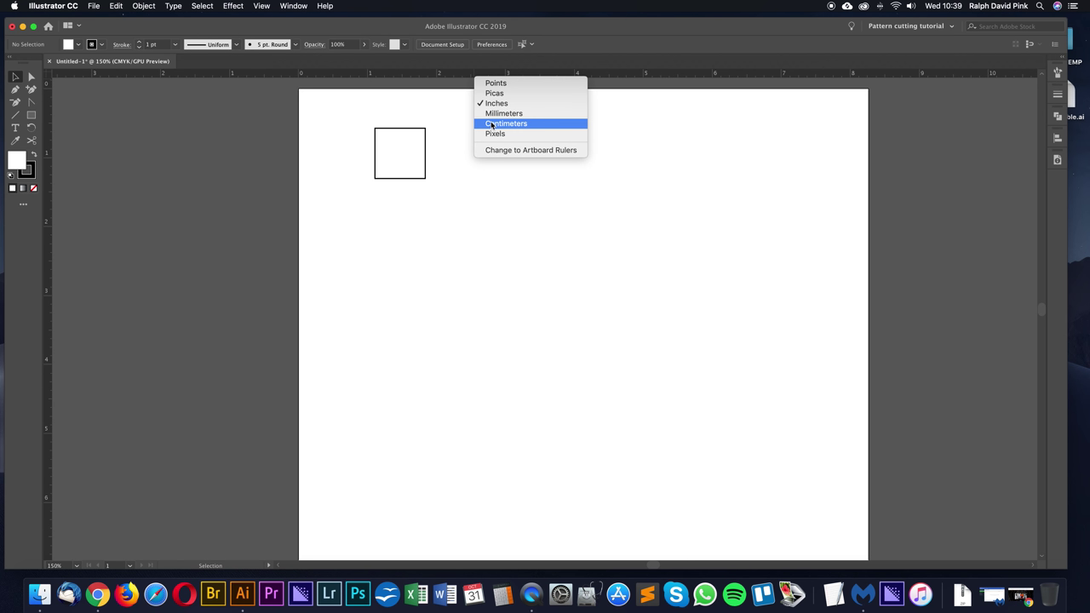
pyautogui.click(487, 122)
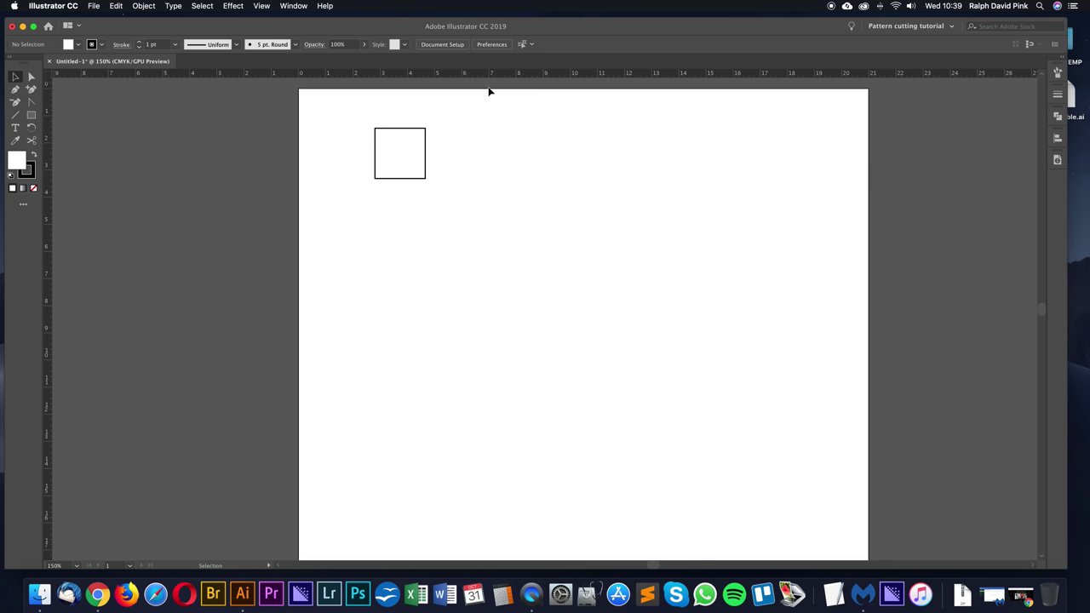
# Step: Set the General units to Centimeters on the Preferences Units page
pyautogui.click(53, 6)
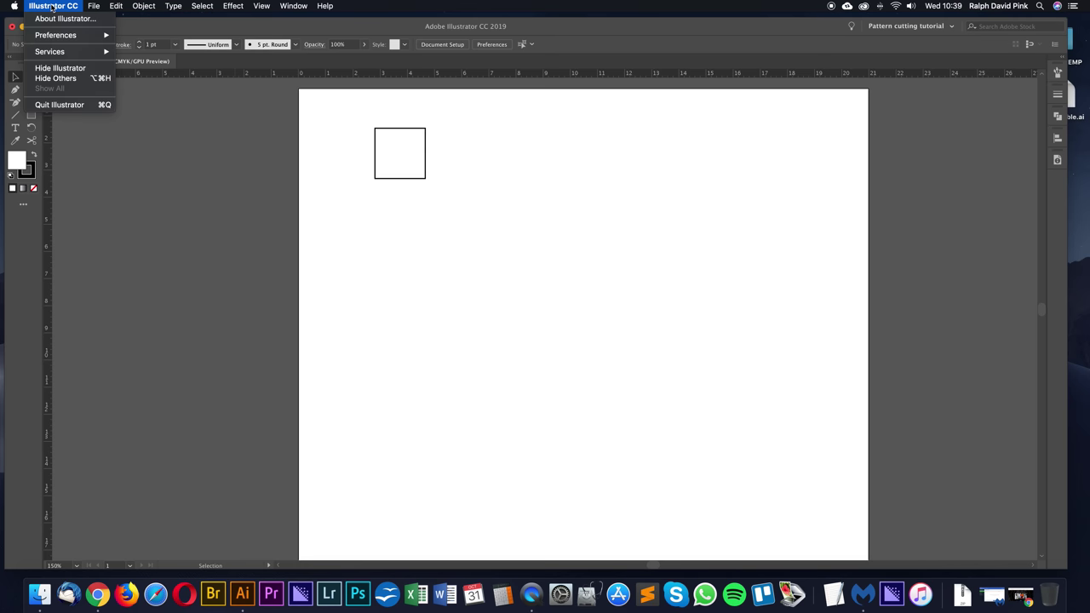
pyautogui.moveTo(53, 38)
pyautogui.moveTo(93, 6)
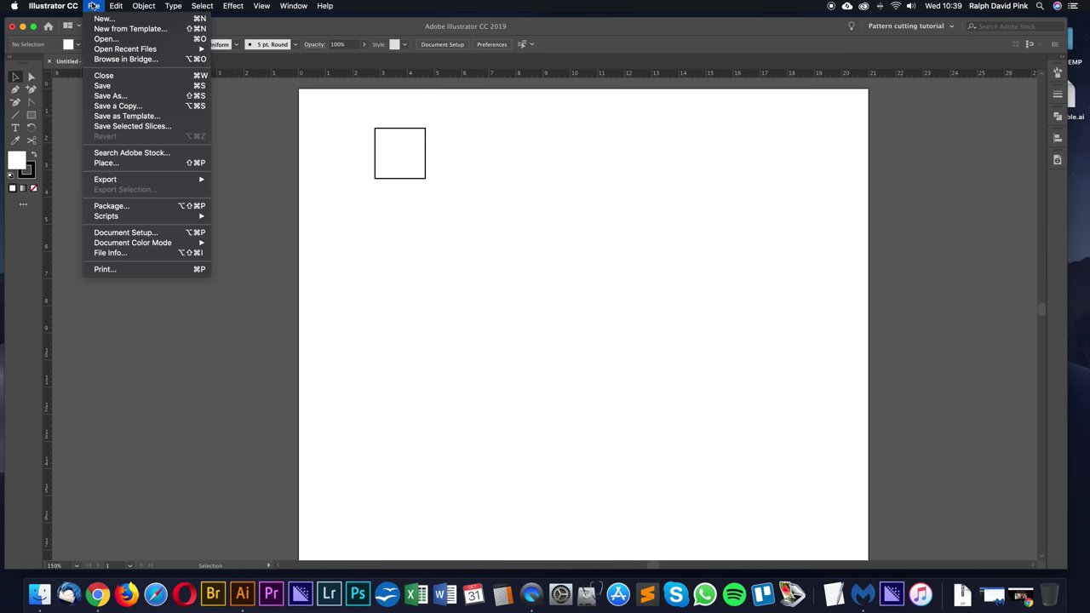
pyautogui.moveTo(54, 7)
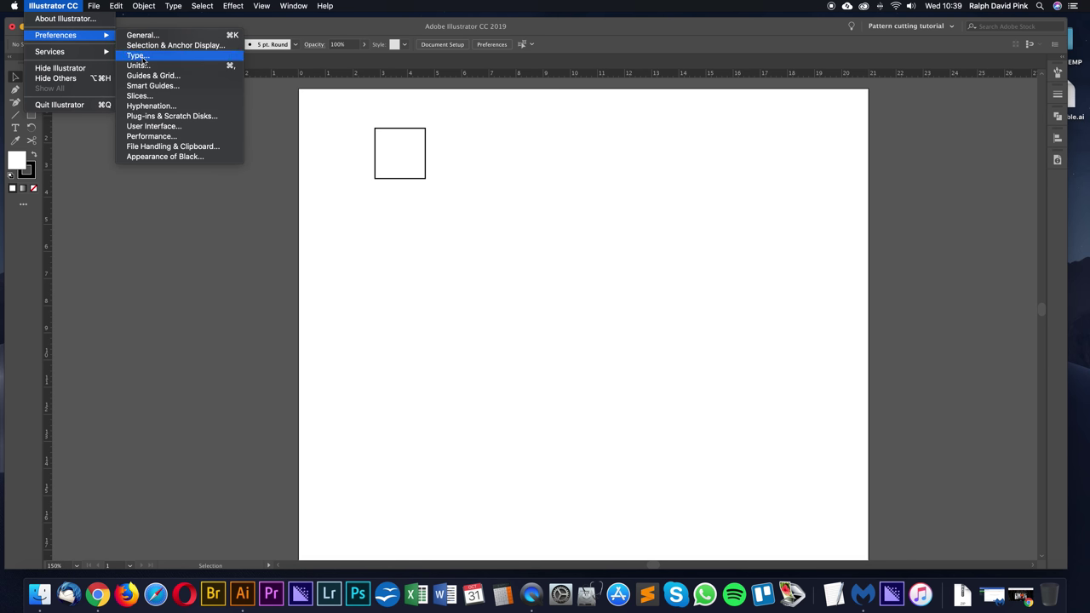
pyautogui.click(145, 71)
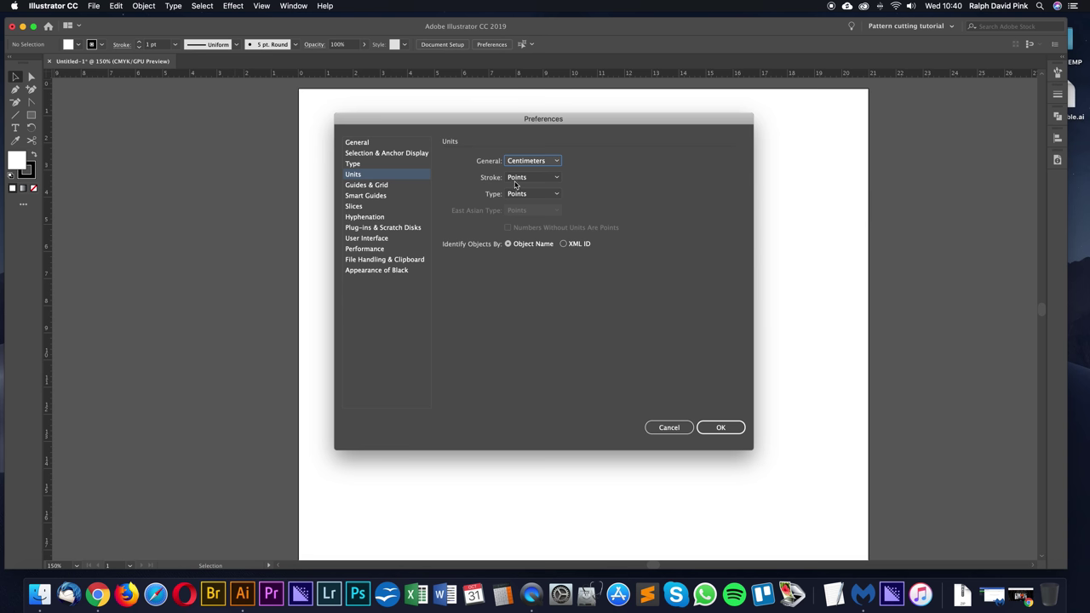
pyautogui.click(669, 427)
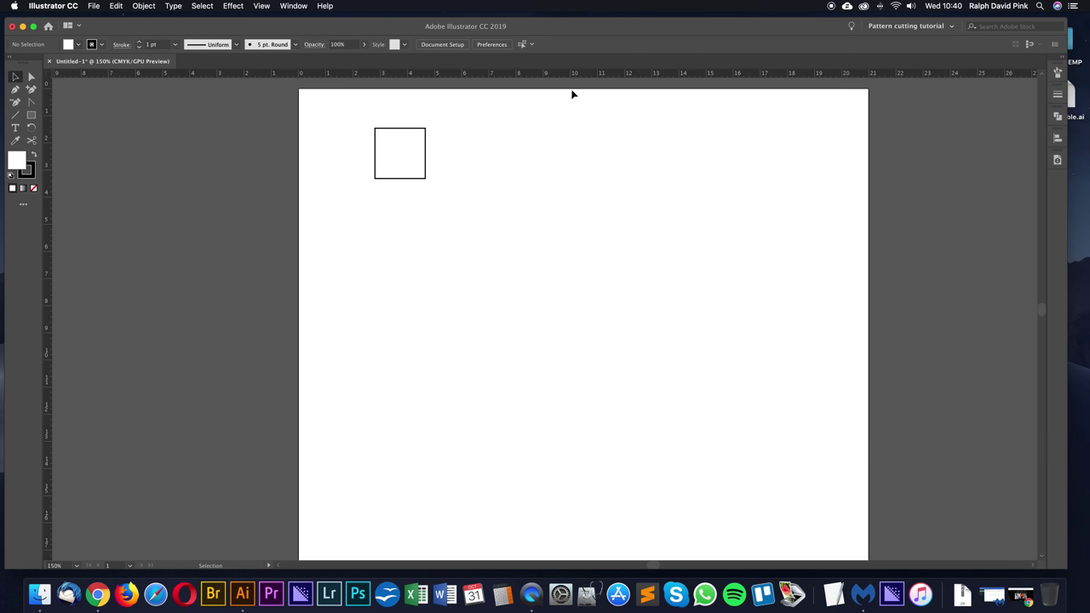
pyautogui.click(490, 44)
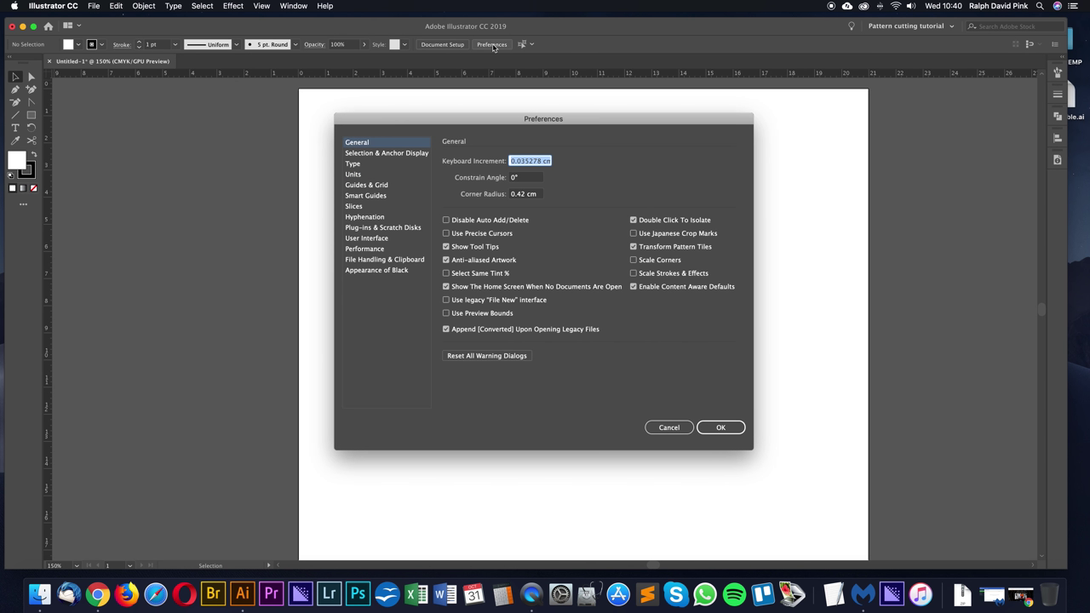
pyautogui.click(353, 174)
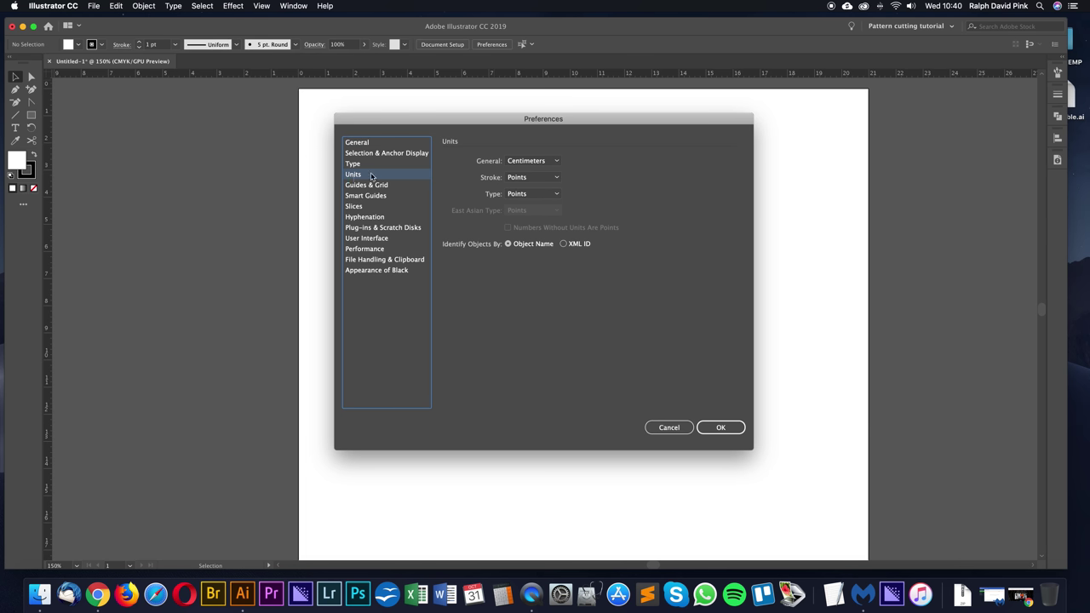
pyautogui.click(557, 162)
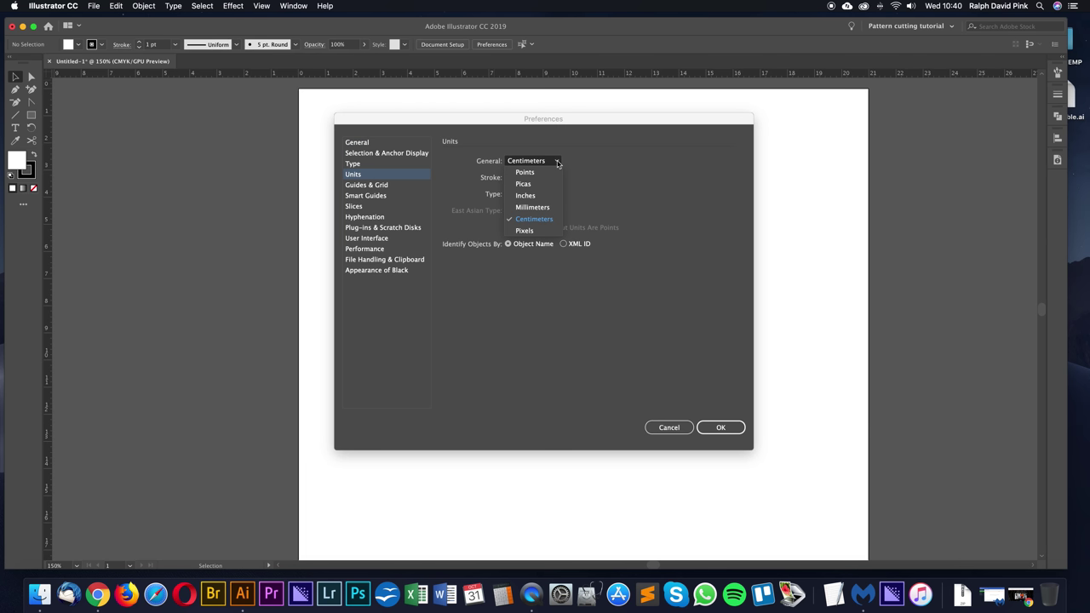
pyautogui.click(531, 231)
pyautogui.click(557, 170)
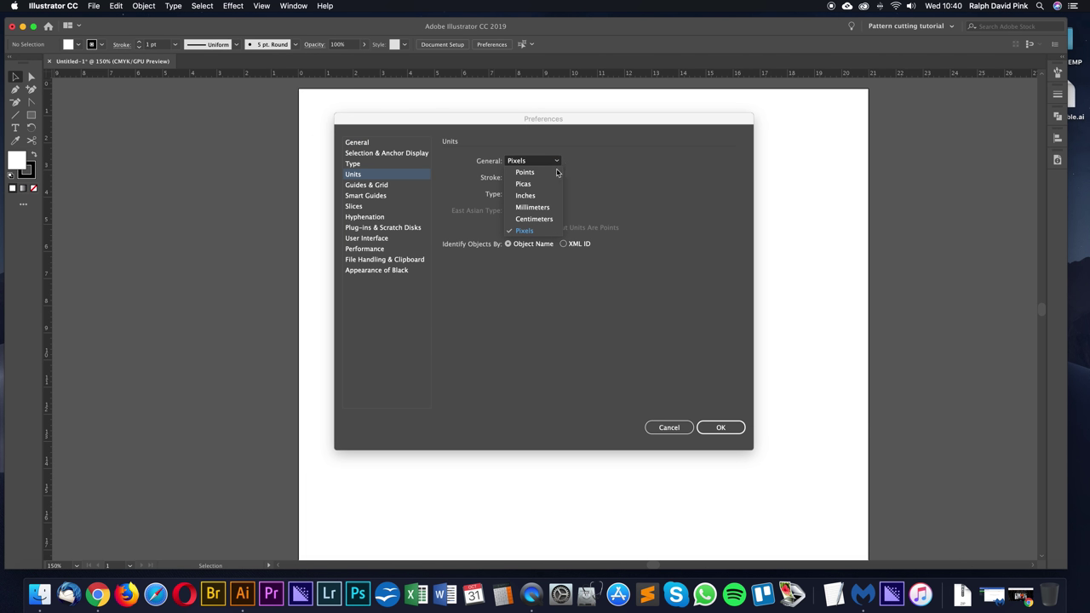
pyautogui.click(533, 219)
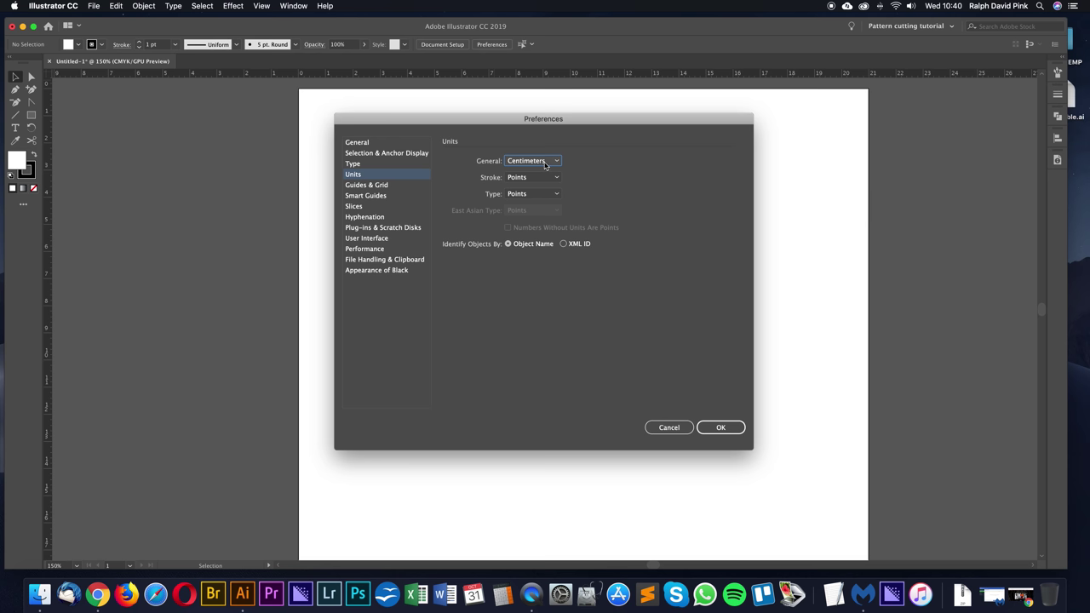
# Step: Confirm the centimetre units preference and delete the square from the artboard
pyautogui.click(718, 428)
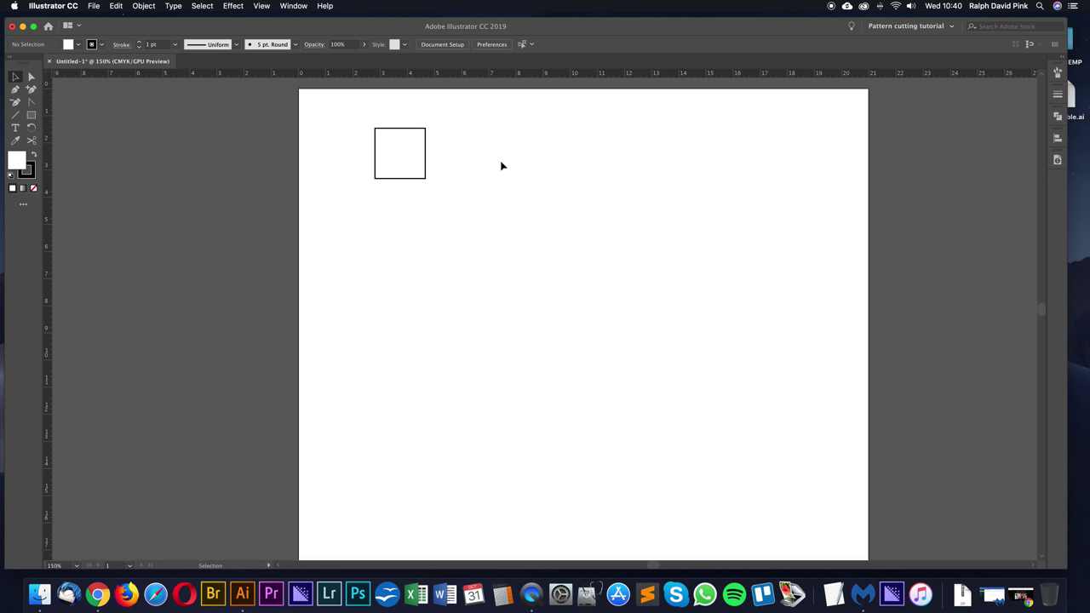
pyautogui.moveTo(463, 116); pyautogui.dragTo(340, 199)
pyautogui.press('Delete')
# Step: Pan and zoom out to 66.67% to show the whole A4 artboard
pyautogui.moveTo(526, 204); pyautogui.dragTo(503, 216)
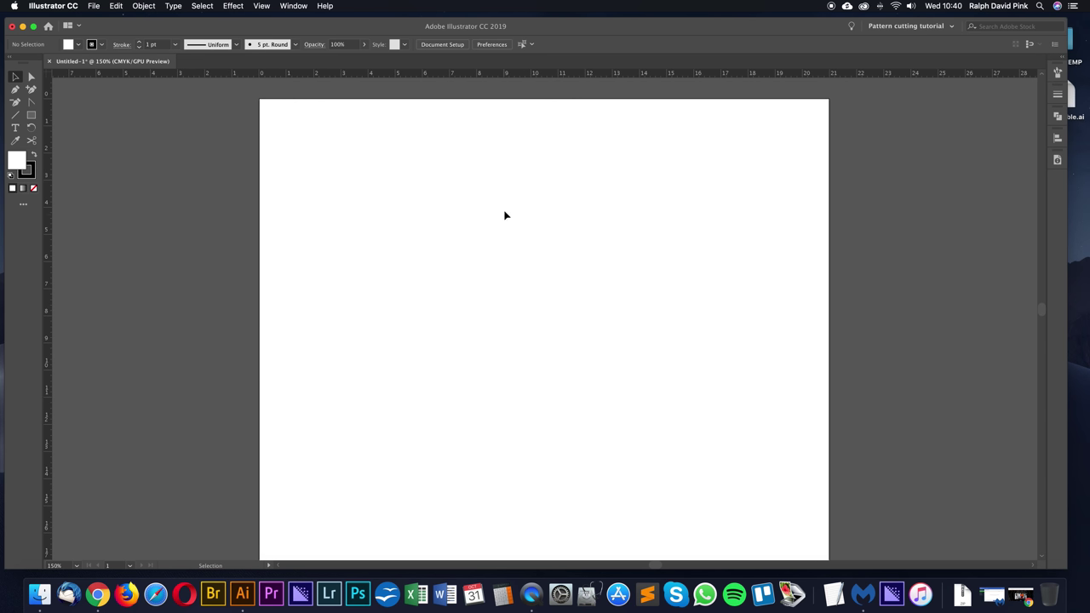
pyautogui.press('super+minus')
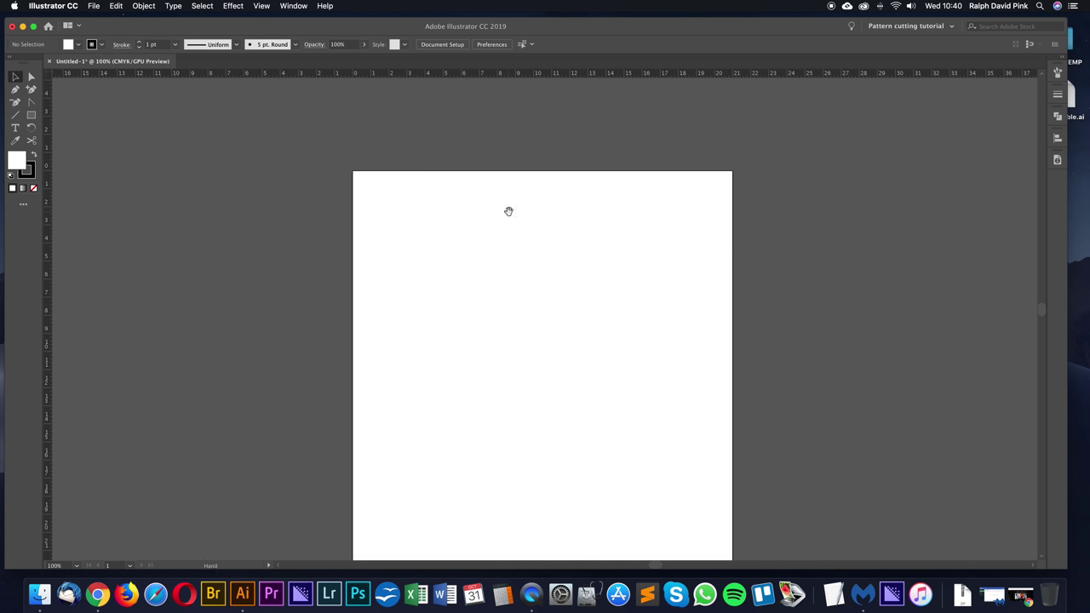
pyautogui.moveTo(508, 210); pyautogui.dragTo(489, 150)
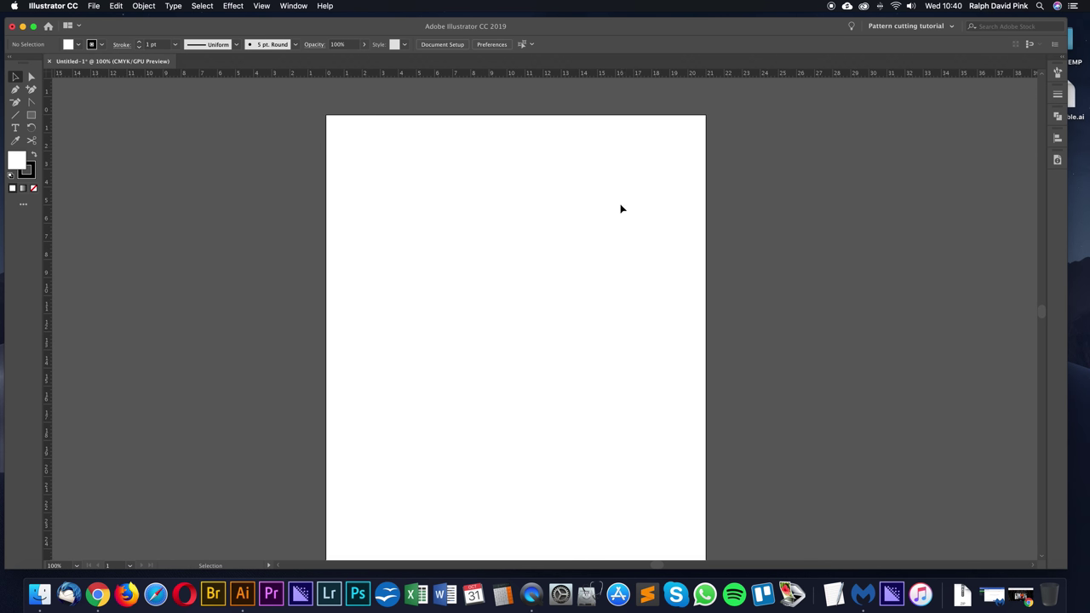
pyautogui.press('super+minus')
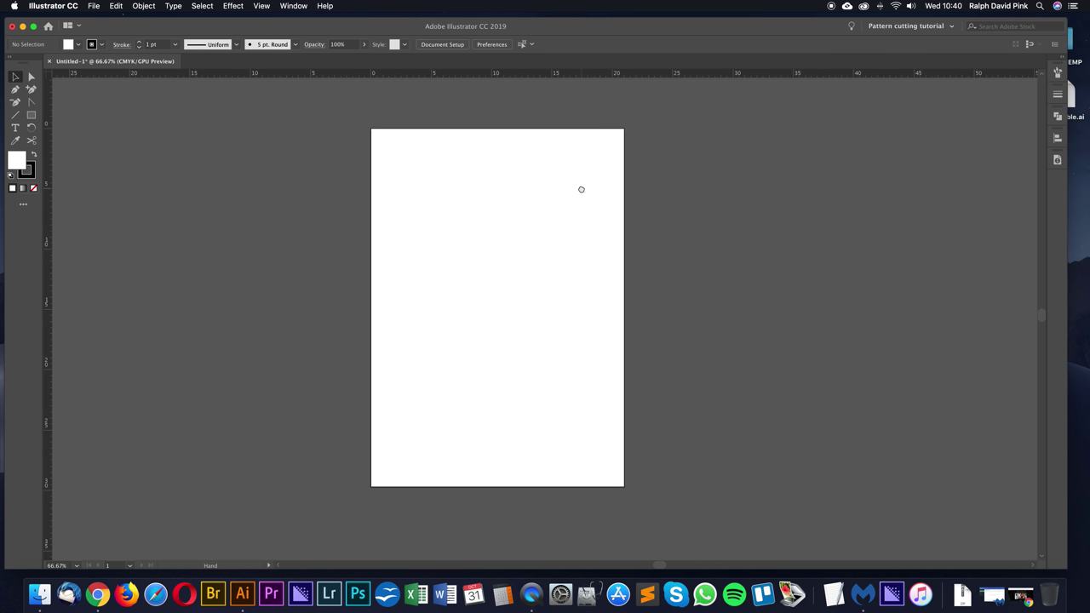